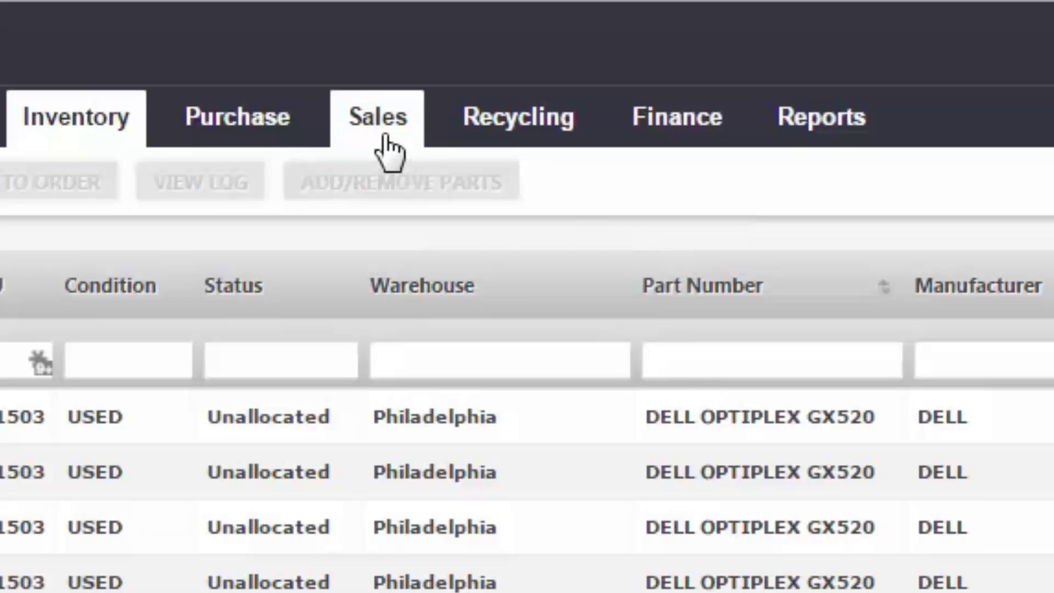
Start a new sales order and select the customer from the suggestions.
{"action": "left_click", "coordinate": [313, 100]}
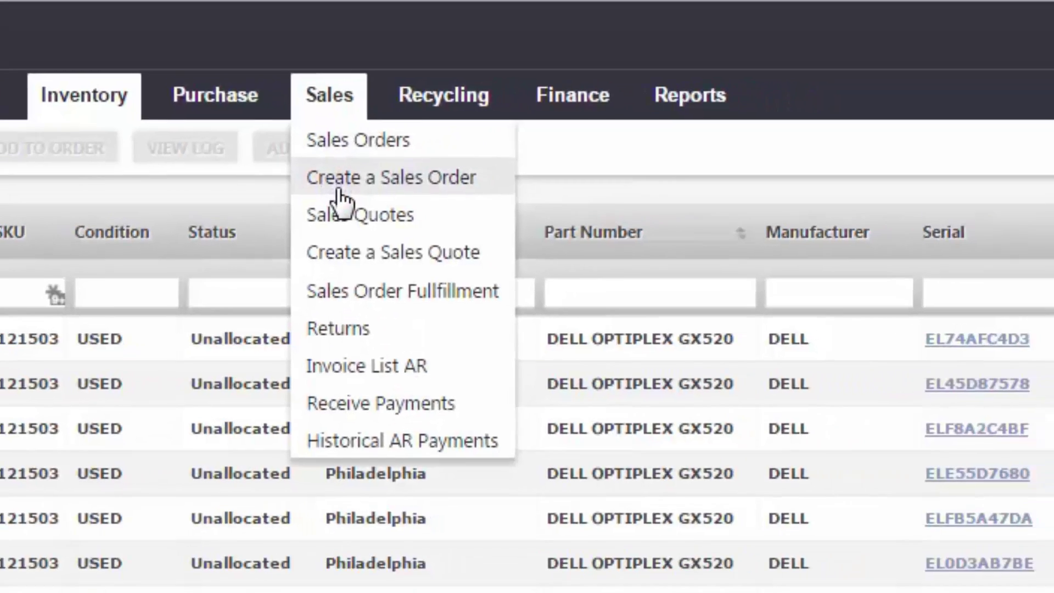
{"action": "left_click", "coordinate": [388, 233]}
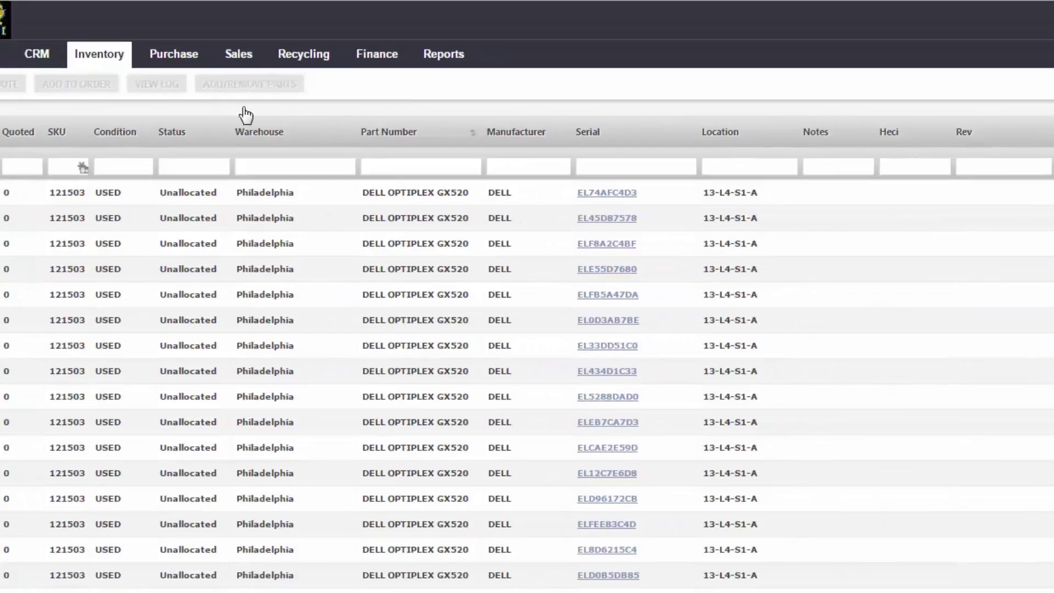
{"action": "left_click", "coordinate": [74, 86]}
{"action": "type", "text": "ellio"}
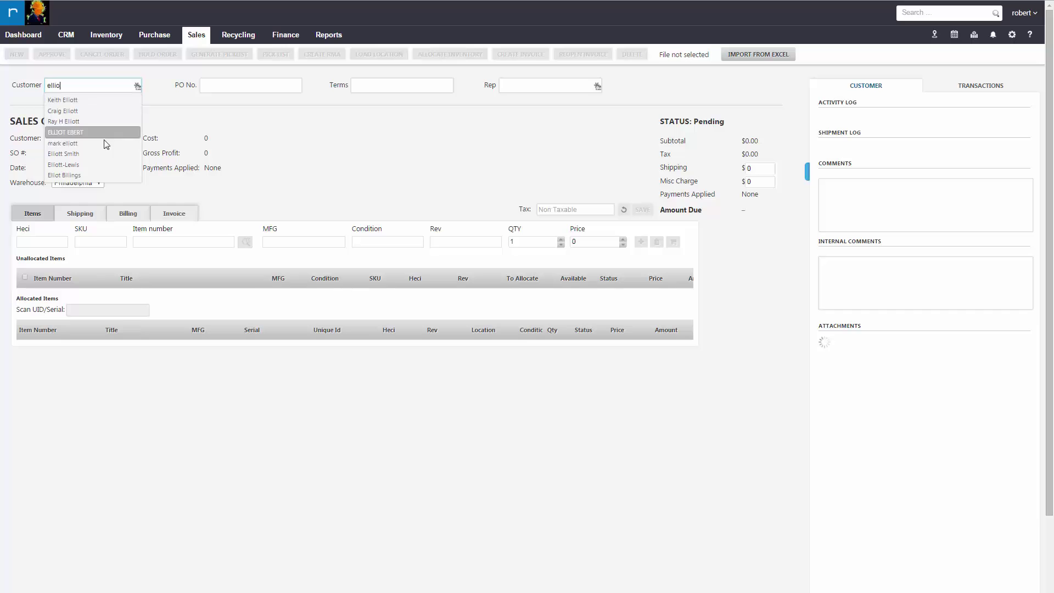
{"action": "left_click", "coordinate": [97, 164]}
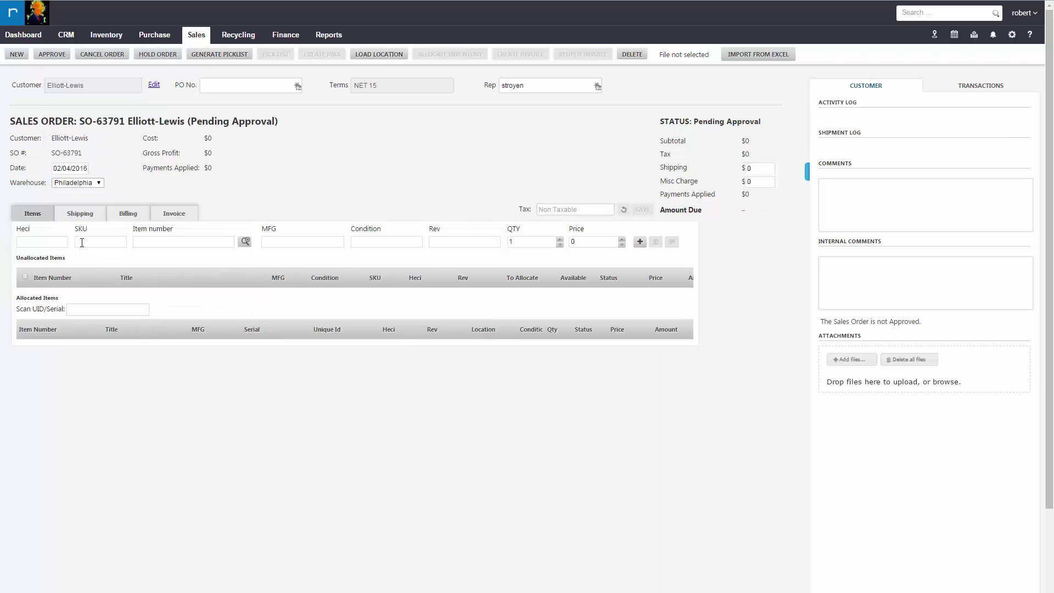
Add an order line for SKU 22 (item E233037) with quantity 10.
{"action": "left_click", "coordinate": [82, 242]}
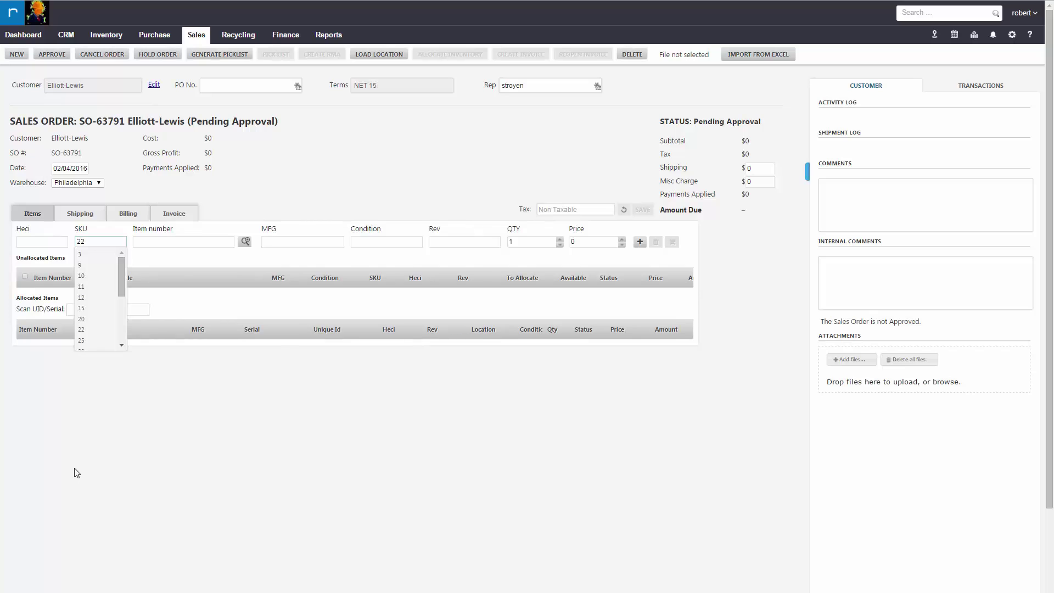
{"action": "type", "text": "22"}
{"action": "left_click", "coordinate": [91, 265]}
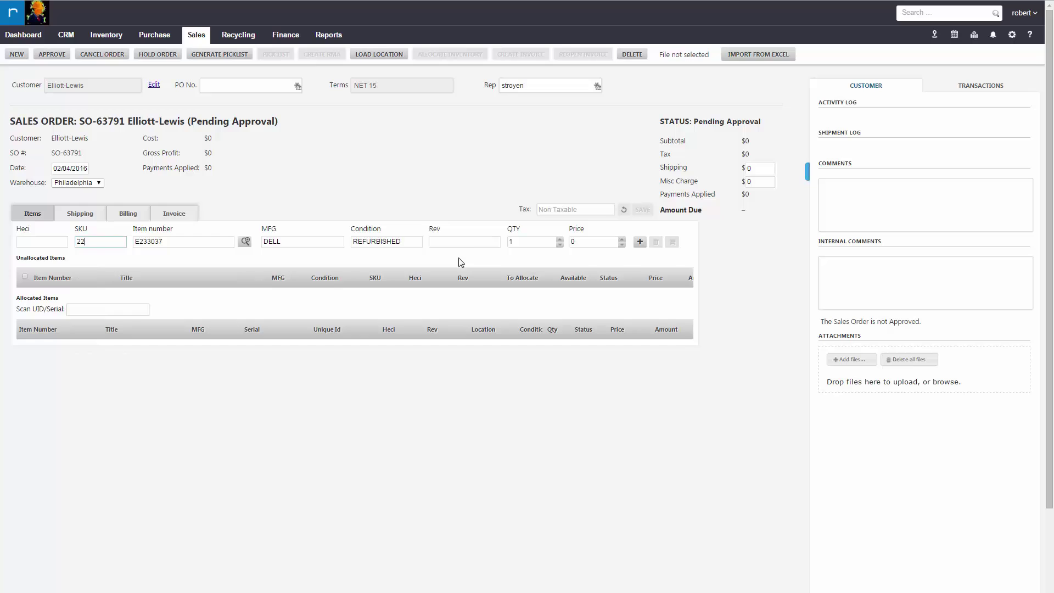
{"action": "left_click", "coordinate": [535, 242]}
{"action": "type", "text": "10"}
{"action": "left_click", "coordinate": [245, 242]}
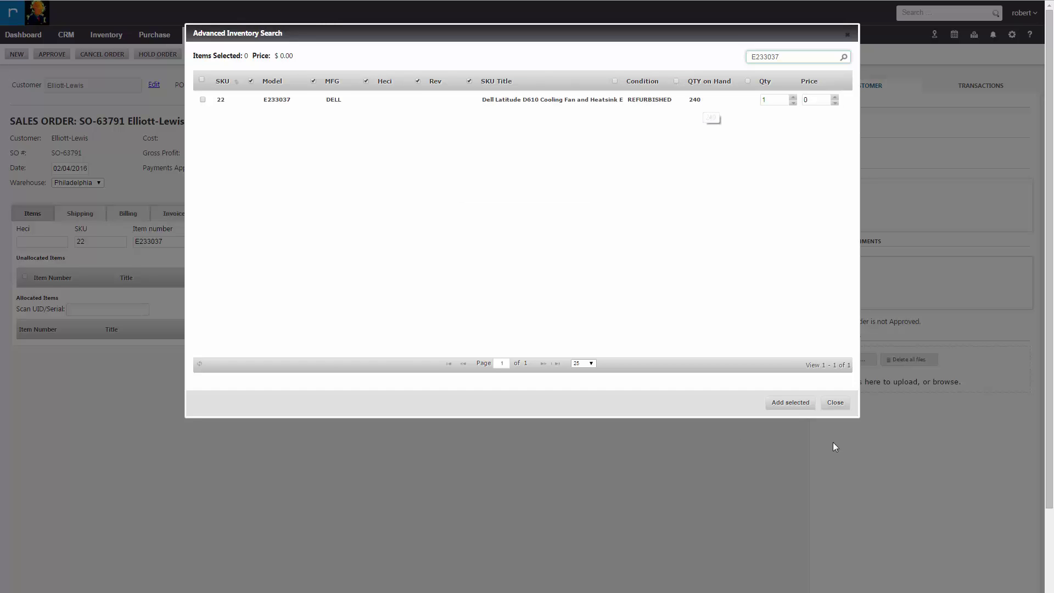
{"action": "left_click", "coordinate": [835, 403]}
{"action": "left_click", "coordinate": [639, 241]}
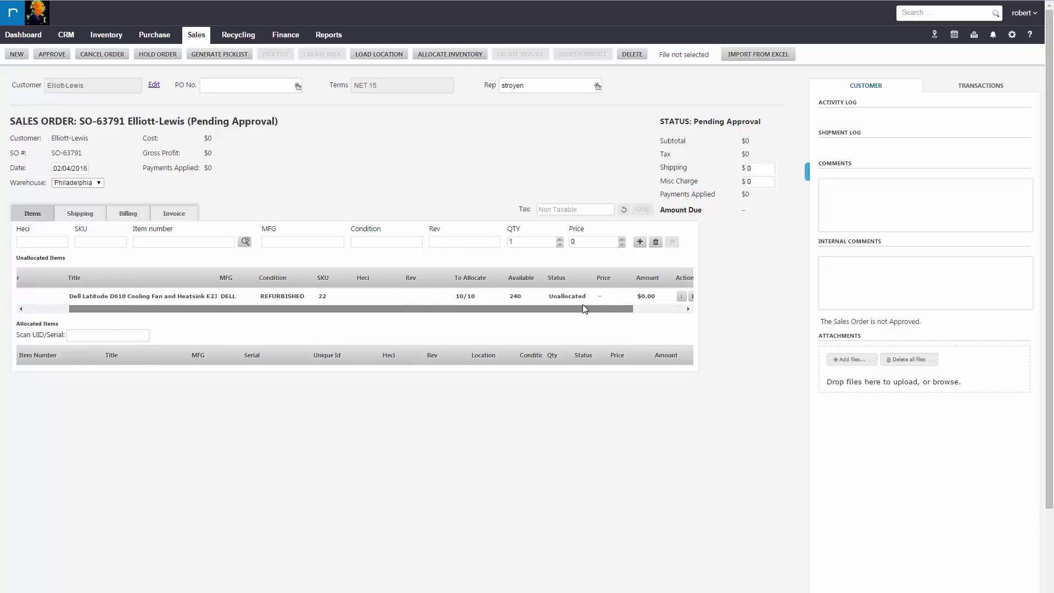
Enter the internal comment 'Pull ALL GRADE A Units No Glue' on the order.
{"action": "left_click_drag", "start_coordinate": [582, 309], "coordinate": [592, 309]}
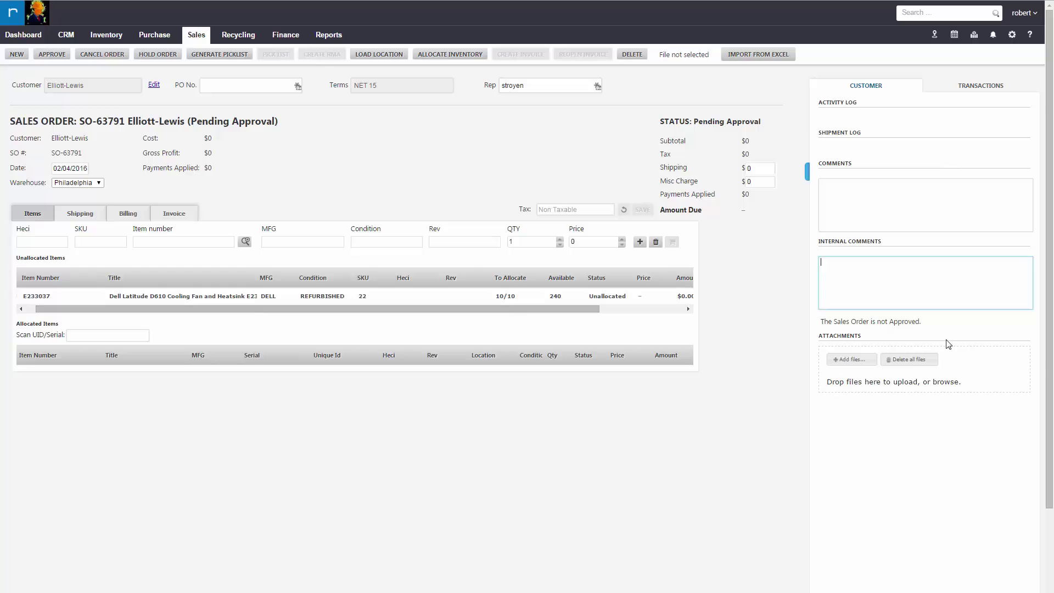
{"action": "left_click", "coordinate": [917, 286]}
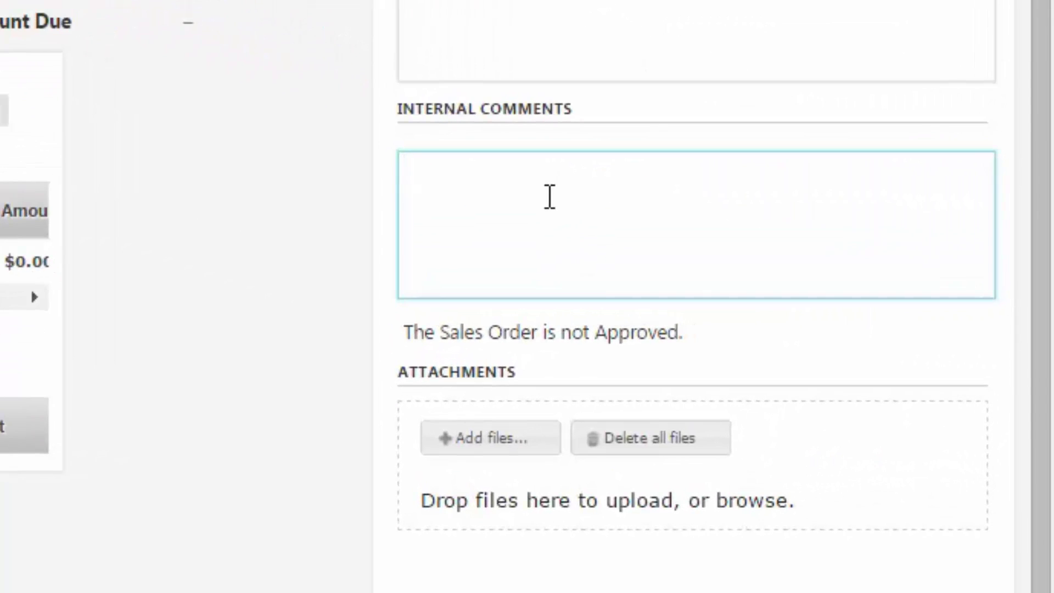
{"action": "type", "text": "Pull ALL GRADE A Units No Glue"}
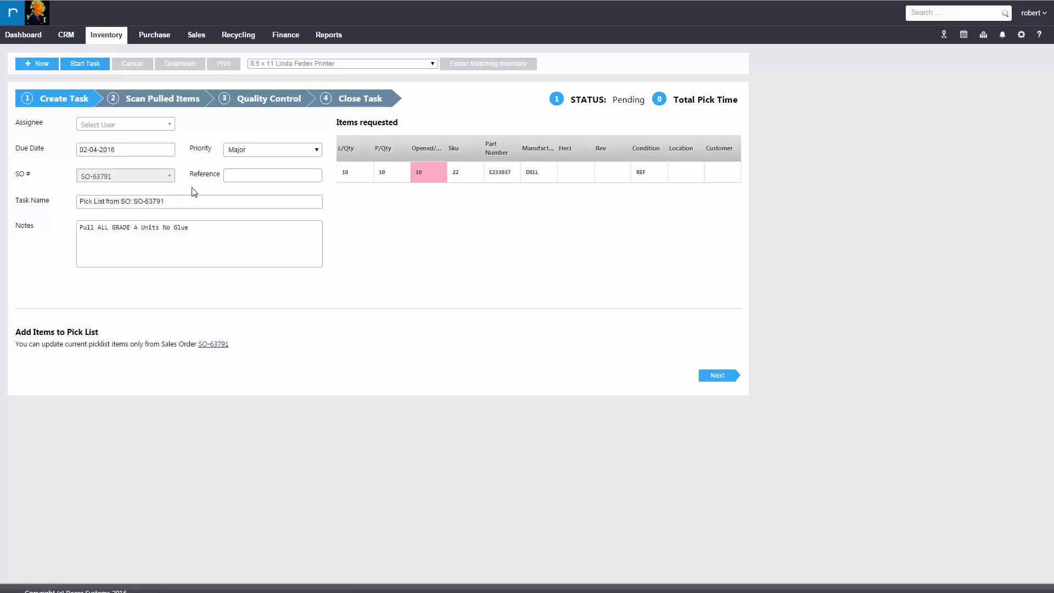
Assign the pick list task to a user, start it, and advance to Scan Pulled Items.
{"action": "left_click", "coordinate": [136, 124]}
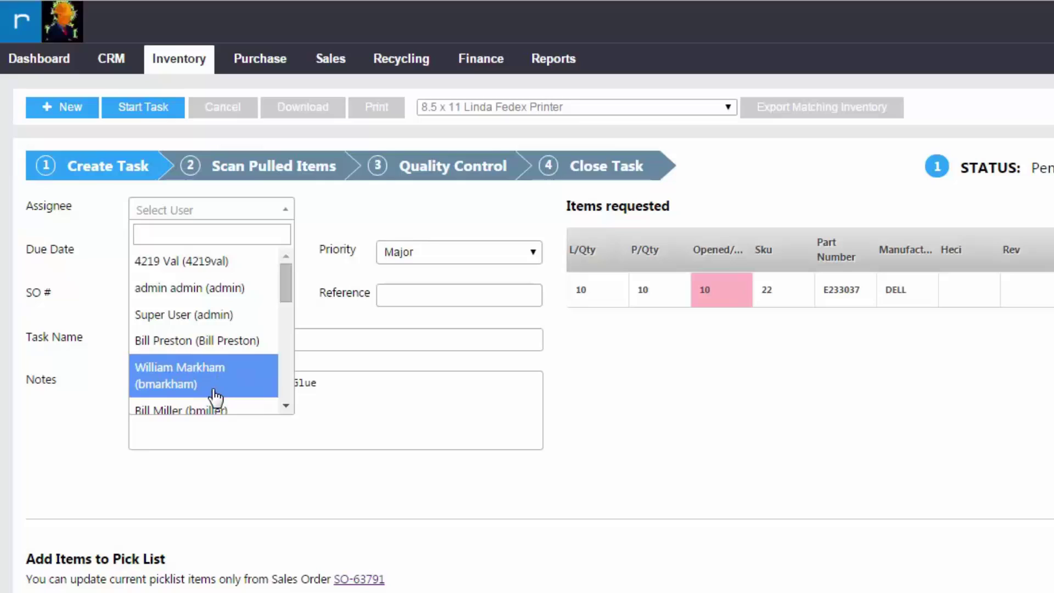
{"action": "left_click", "coordinate": [196, 342]}
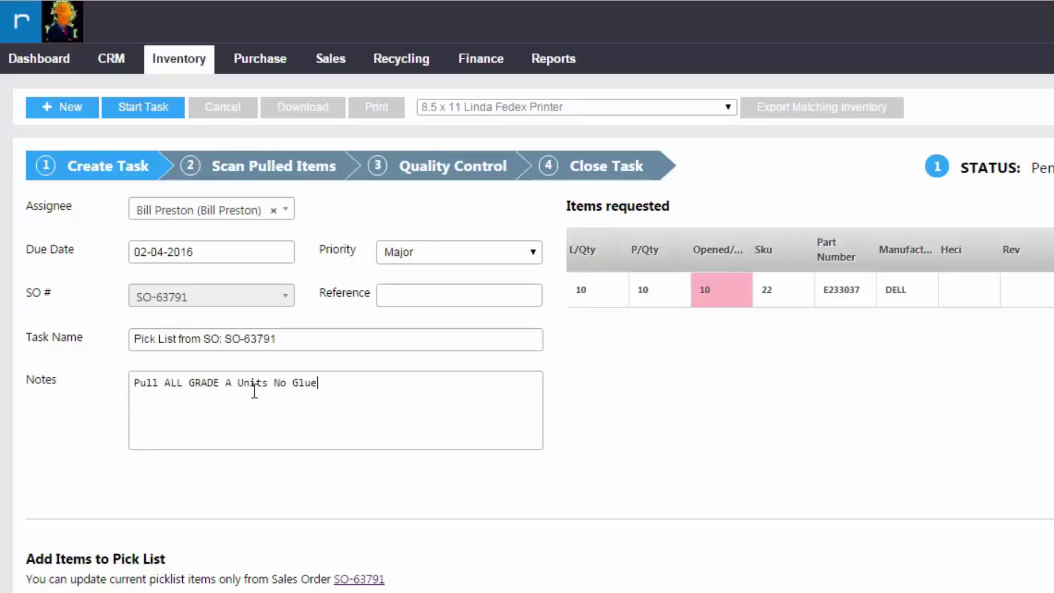
{"action": "left_click_drag", "start_coordinate": [276, 339], "coordinate": [78, 364]}
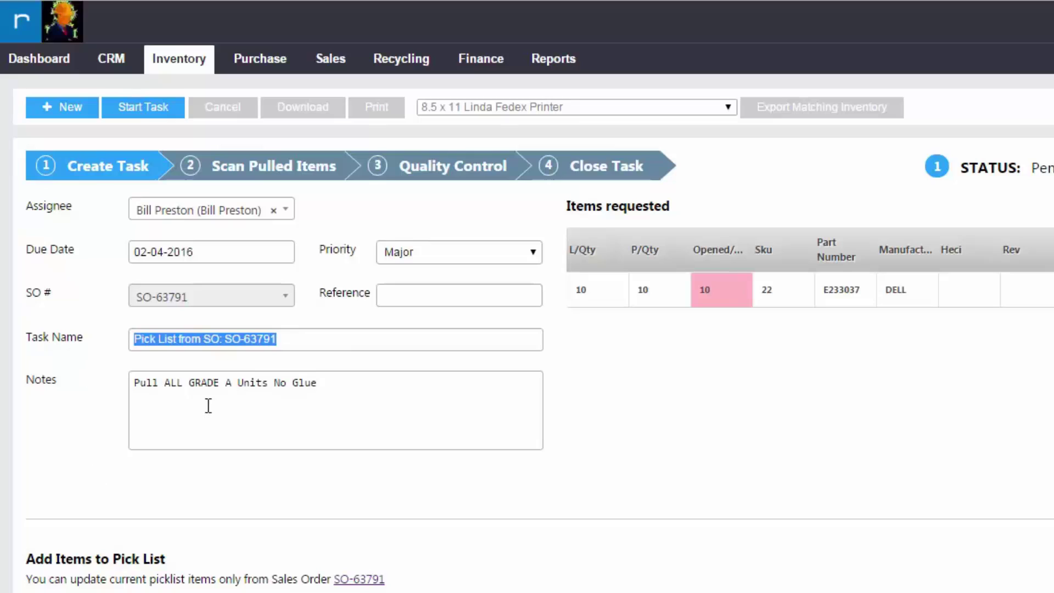
{"action": "left_click_drag", "start_coordinate": [396, 402], "coordinate": [115, 369]}
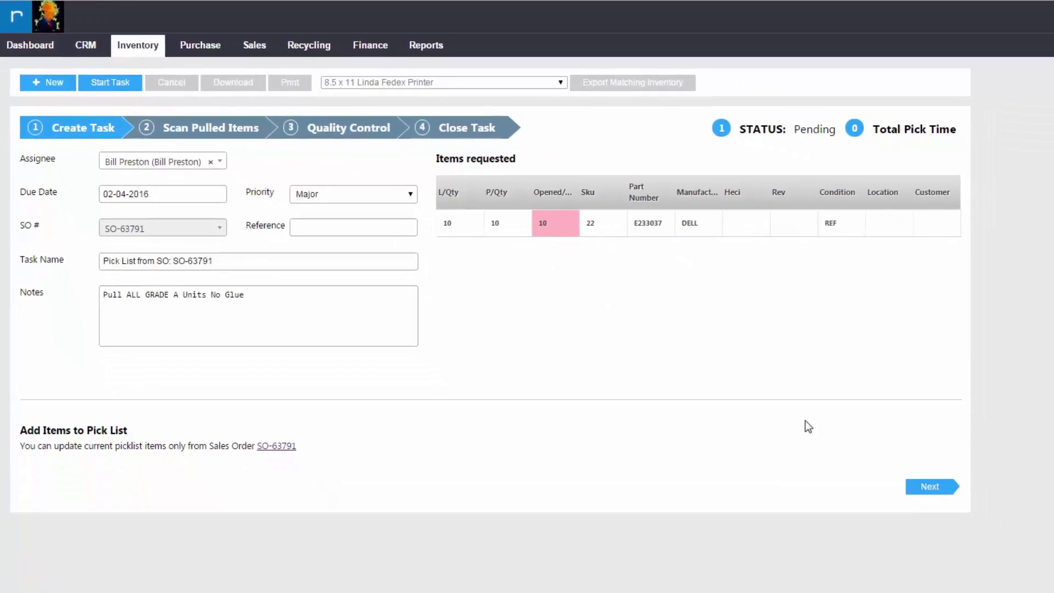
{"action": "left_click", "coordinate": [162, 401]}
{"action": "left_click", "coordinate": [69, 64]}
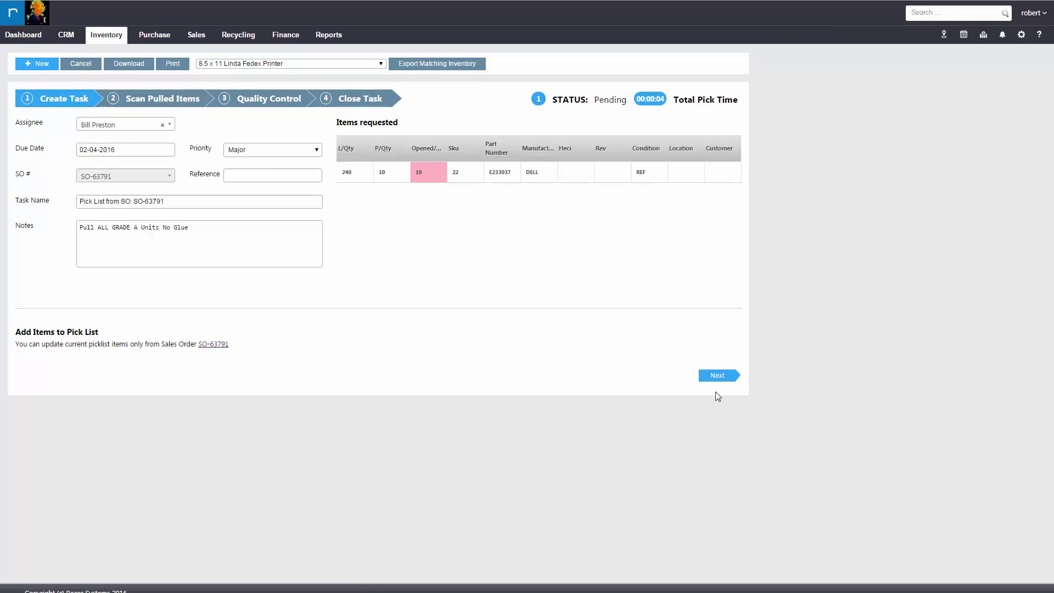
{"action": "left_click", "coordinate": [717, 375]}
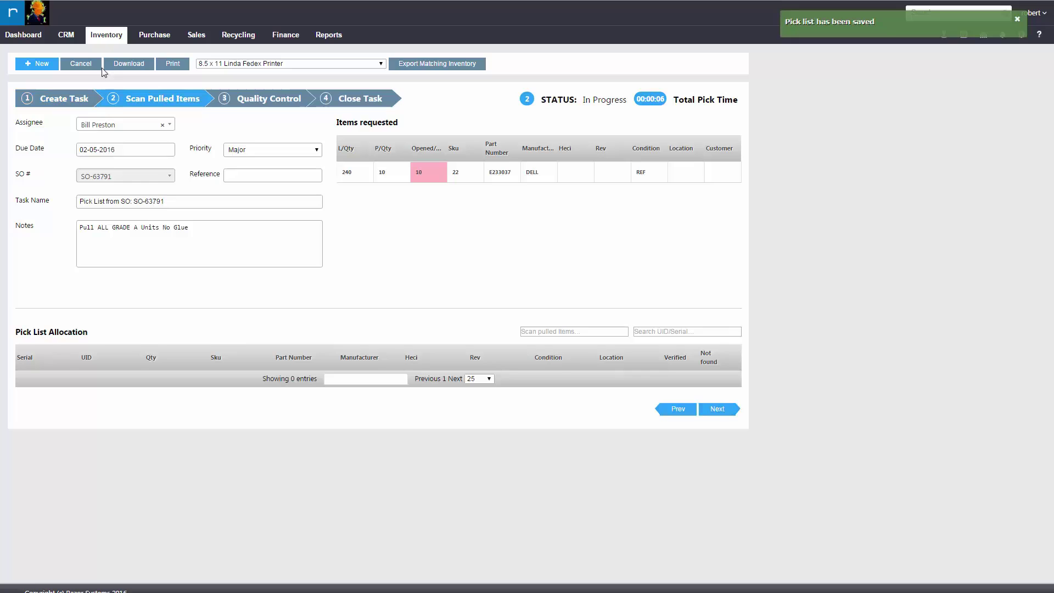
Open the Pick List Queue from the Inventory menu.
{"action": "left_click", "coordinate": [106, 36]}
{"action": "left_click", "coordinate": [115, 137]}
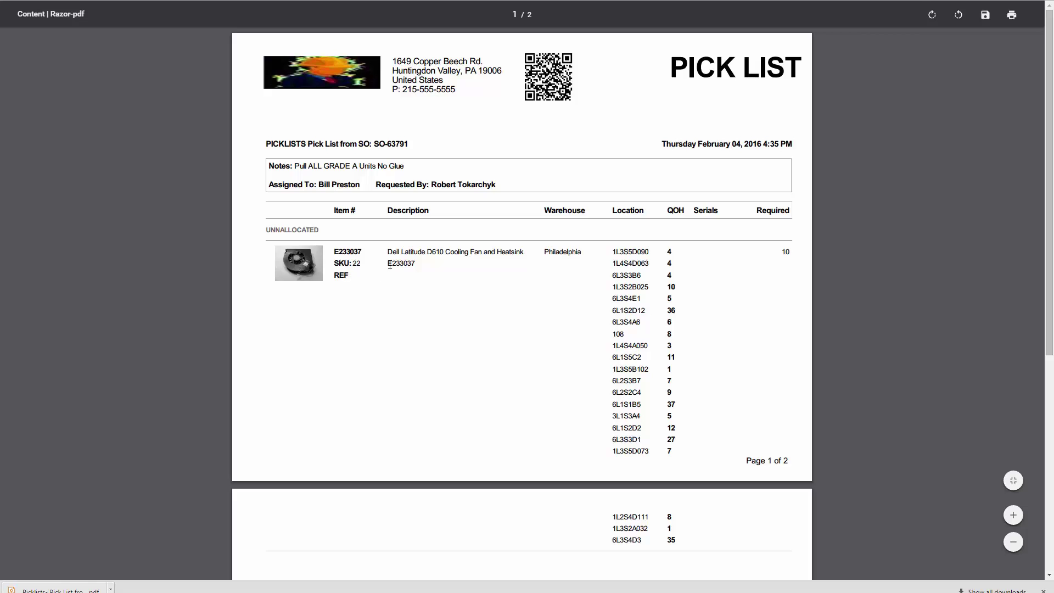
Review the item description on the pick list PDF, then close it to return to the task.
{"action": "left_click_drag", "start_coordinate": [393, 251], "coordinate": [474, 252]}
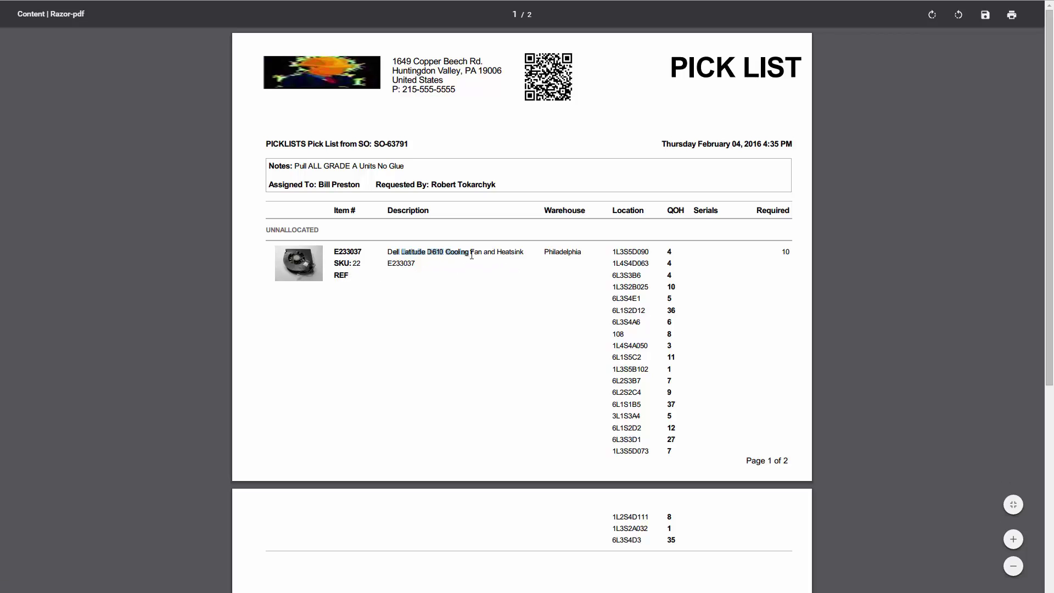
{"action": "left_click", "coordinate": [658, 251]}
{"action": "key", "text": "ctrl+w"}
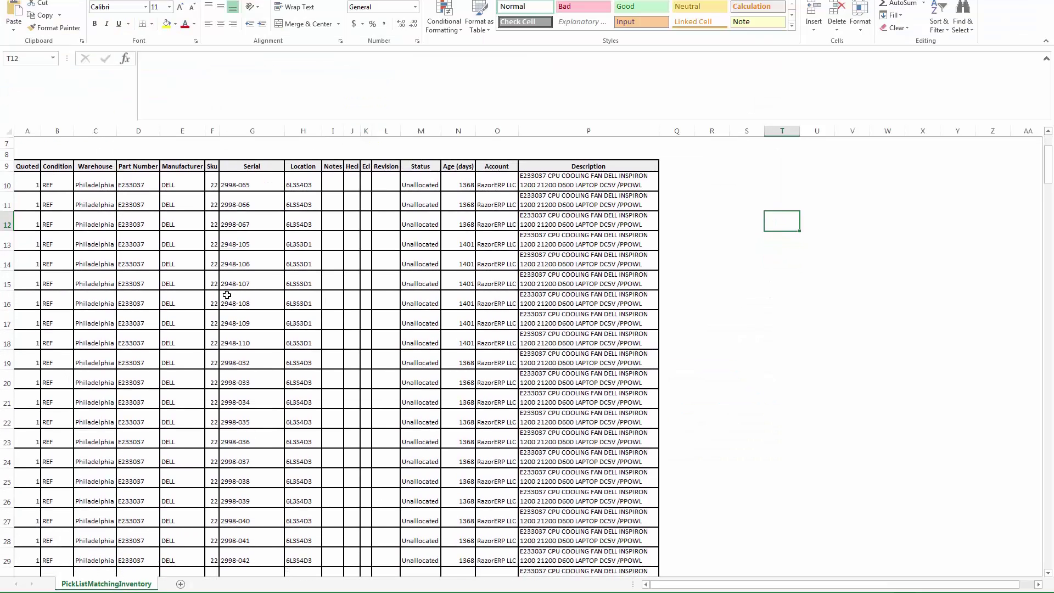
{"action": "left_click", "coordinate": [27, 178]}
{"action": "left_click_drag", "start_coordinate": [36, 230], "coordinate": [621, 404]}
{"action": "left_click", "coordinate": [621, 404]}
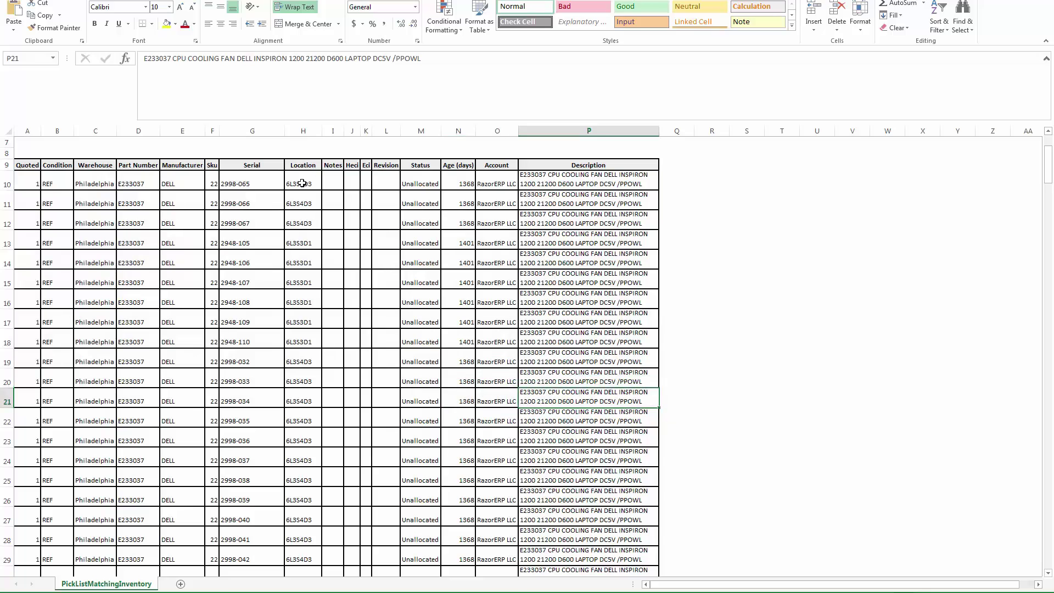
{"action": "left_click_drag", "start_coordinate": [302, 183], "coordinate": [300, 446]}
{"action": "scroll", "coordinate": [297, 434], "scroll_direction": "down", "scroll_amount": 3}
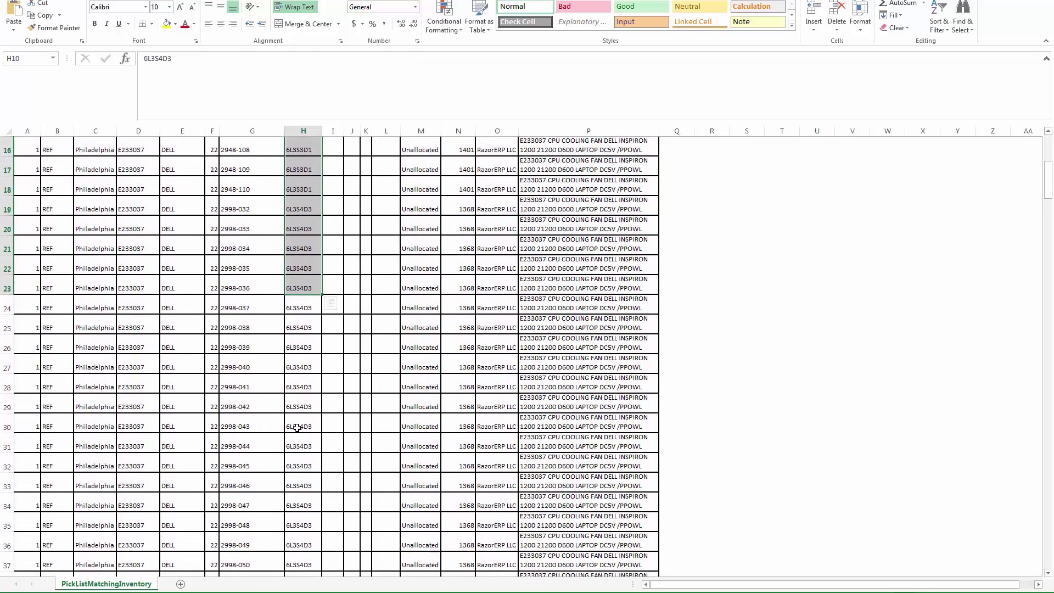
{"action": "scroll", "coordinate": [297, 428], "scroll_direction": "down", "scroll_amount": 20}
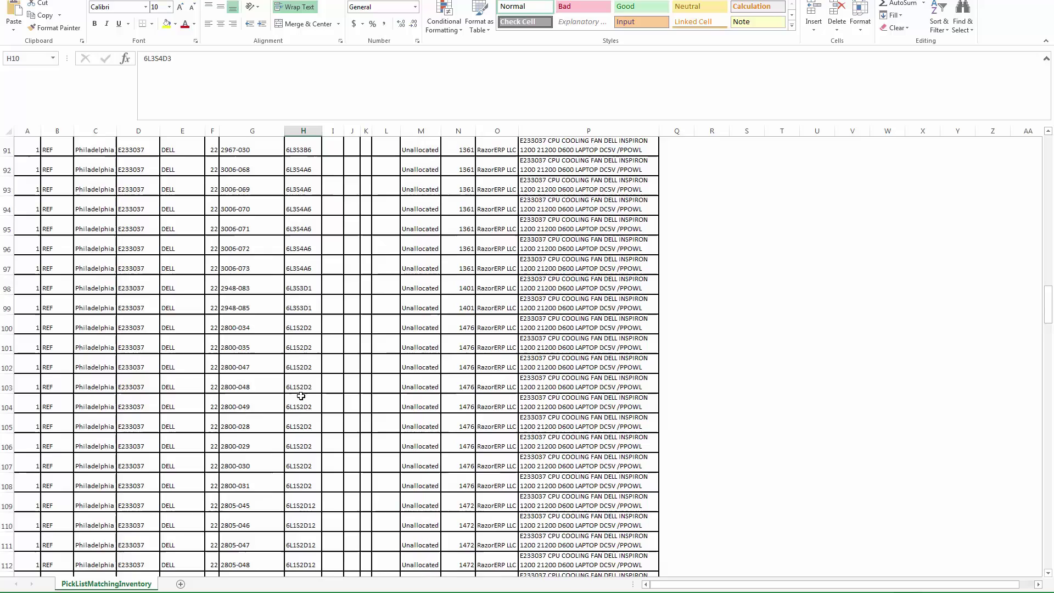
{"action": "scroll", "coordinate": [301, 396], "scroll_direction": "down", "scroll_amount": 8}
{"action": "left_click", "coordinate": [301, 545]}
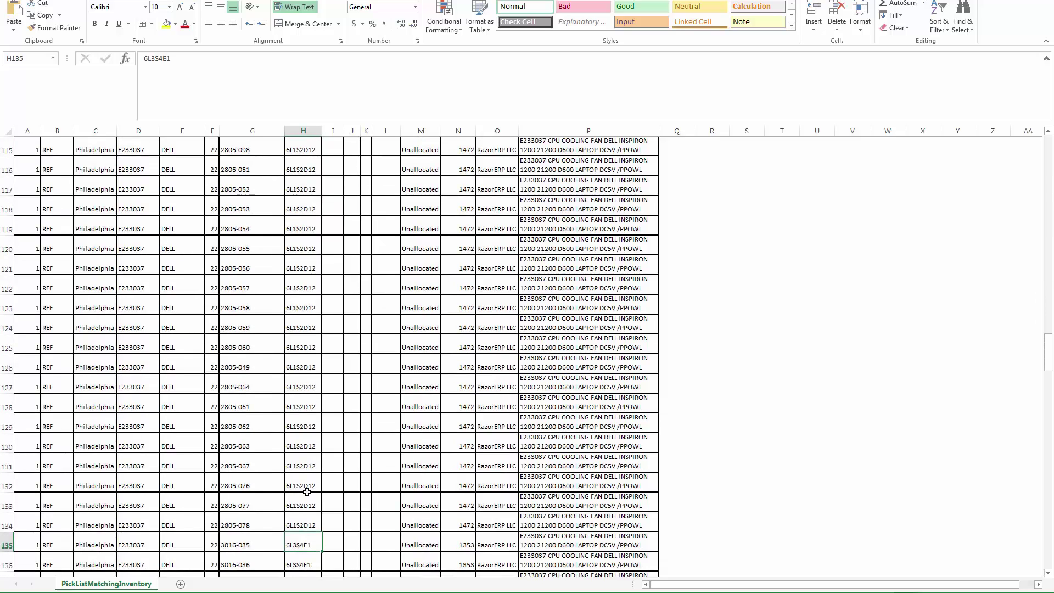
{"action": "left_click", "coordinate": [793, 218]}
{"action": "scroll", "coordinate": [828, 207], "scroll_direction": "up", "scroll_amount": 4}
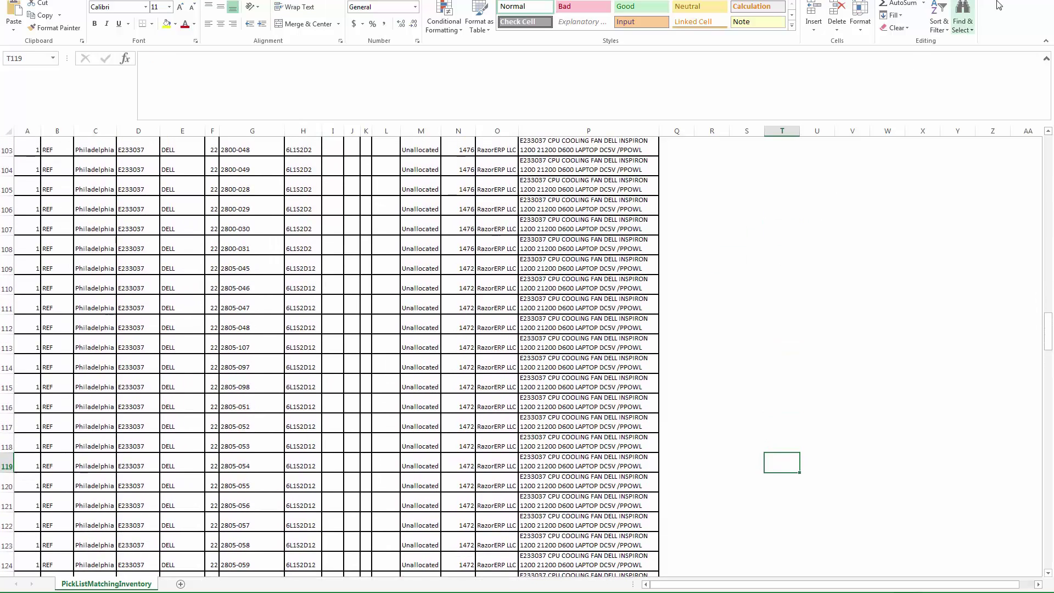
Scan serials 2805-047, 2805-048 and 2805-107 into the pick list.
{"action": "key", "text": "alt+Tab"}
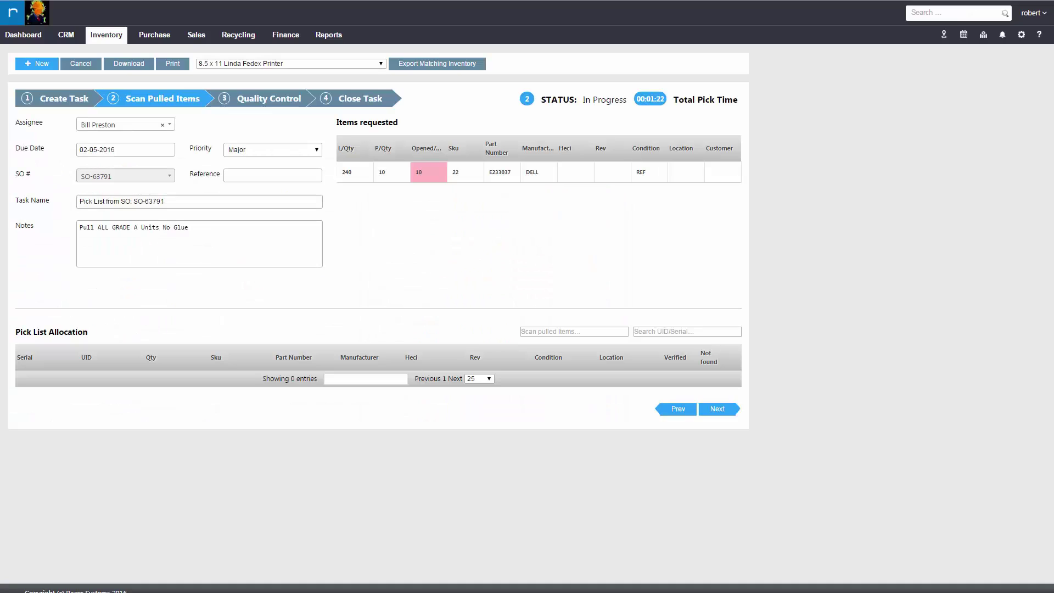
{"action": "type", "text": "2805-047"}
{"action": "key", "text": "Return"}
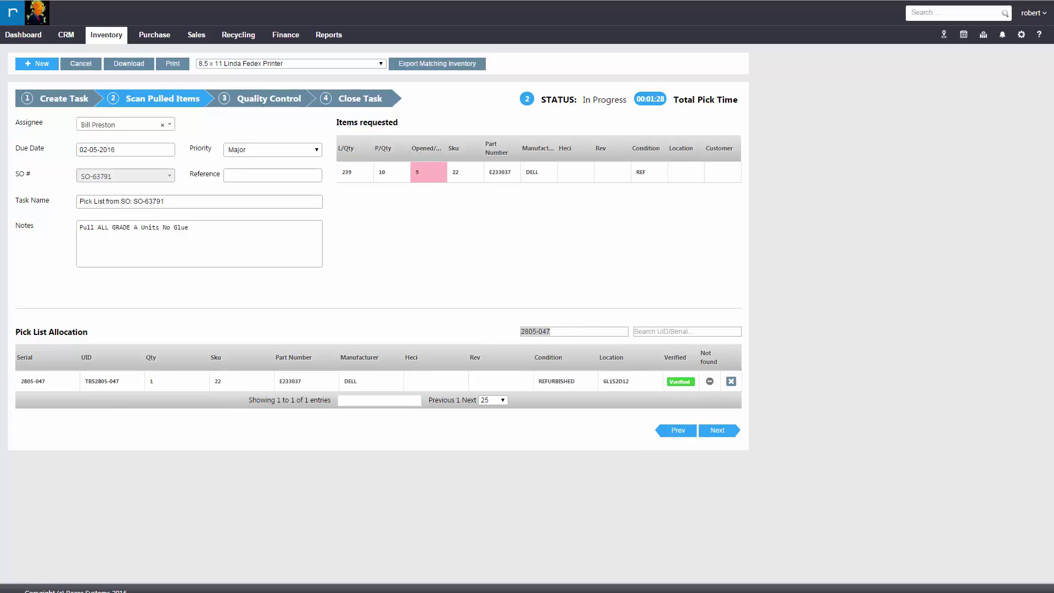
{"action": "type", "text": "2805-048"}
{"action": "key", "text": "Return"}
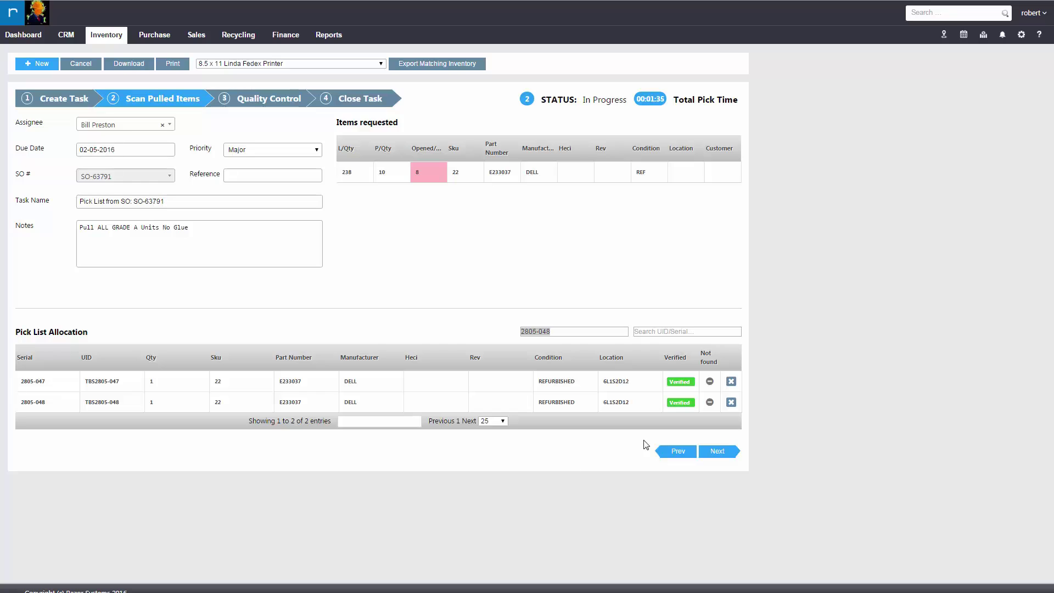
{"action": "left_click", "coordinate": [584, 335]}
{"action": "type", "text": "2805-107"}
{"action": "key", "text": "Return"}
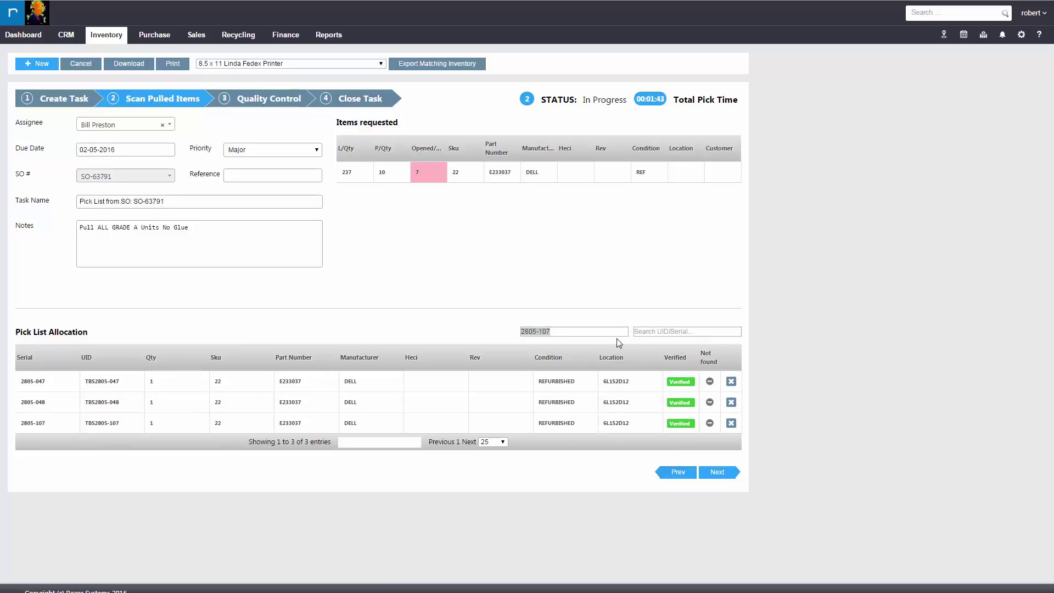
Scan serials 2805-097, 2805-098 and 2805-053.
{"action": "type", "text": "2805-097"}
{"action": "key", "text": "Return"}
{"action": "type", "text": "2805-098"}
{"action": "key", "text": "Return"}
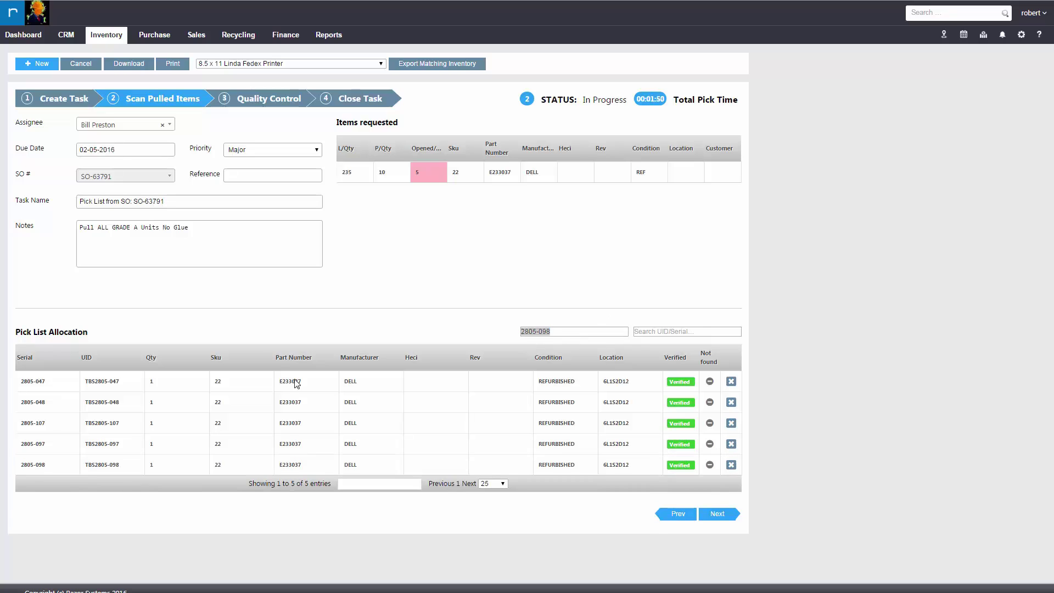
{"action": "left_click", "coordinate": [604, 333]}
{"action": "type", "text": "2805-053"}
{"action": "key", "text": "Return"}
Scan the final serials 2805-054 through 2805-057, completing all ten units.
{"action": "type", "text": "2805-054"}
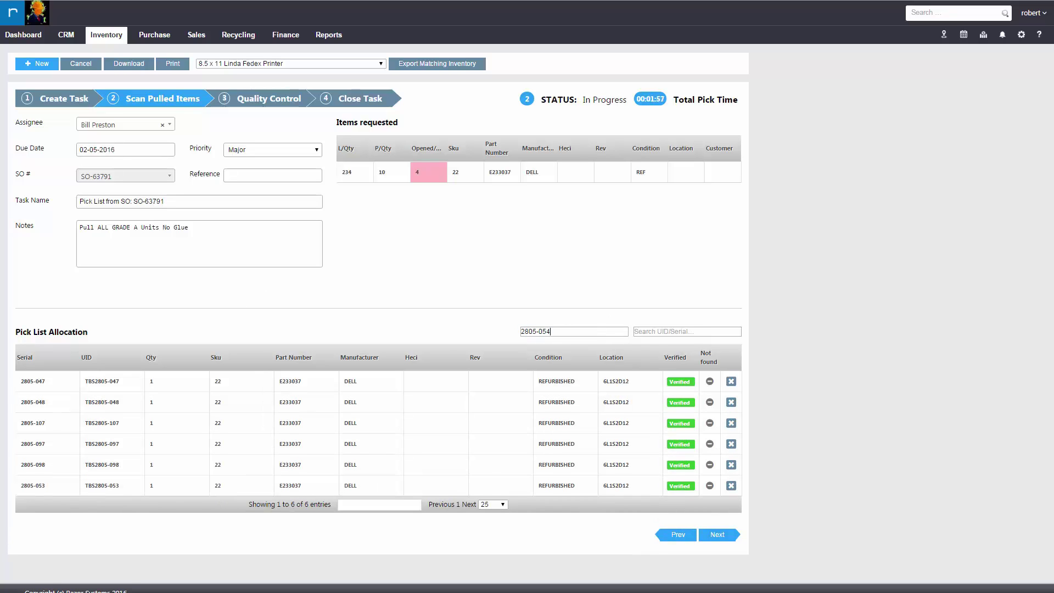
{"action": "key", "text": "Return"}
{"action": "type", "text": "2805-055"}
{"action": "key", "text": "Return"}
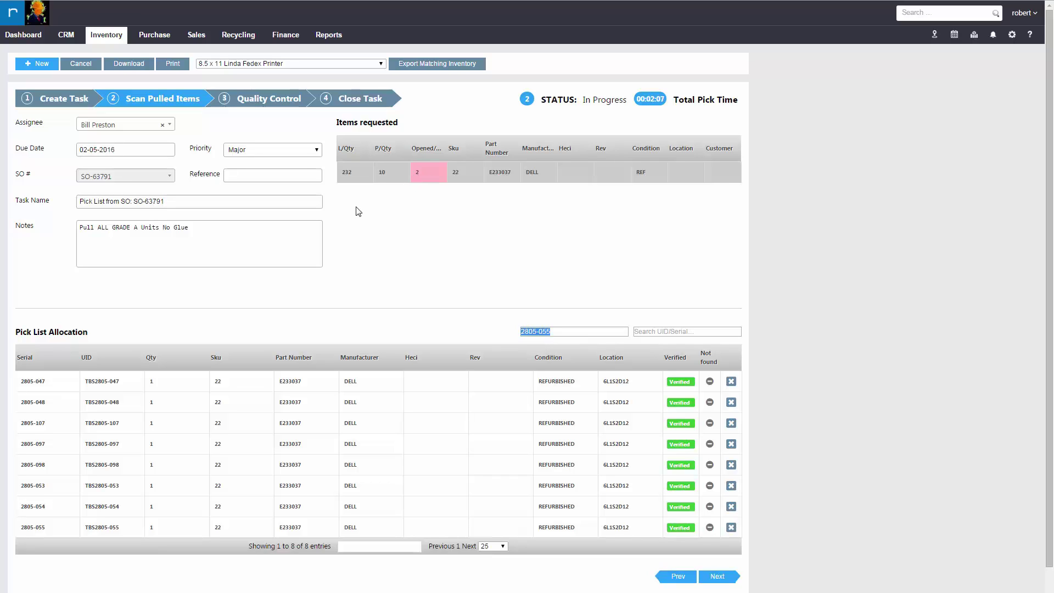
{"action": "type", "text": "2805-056"}
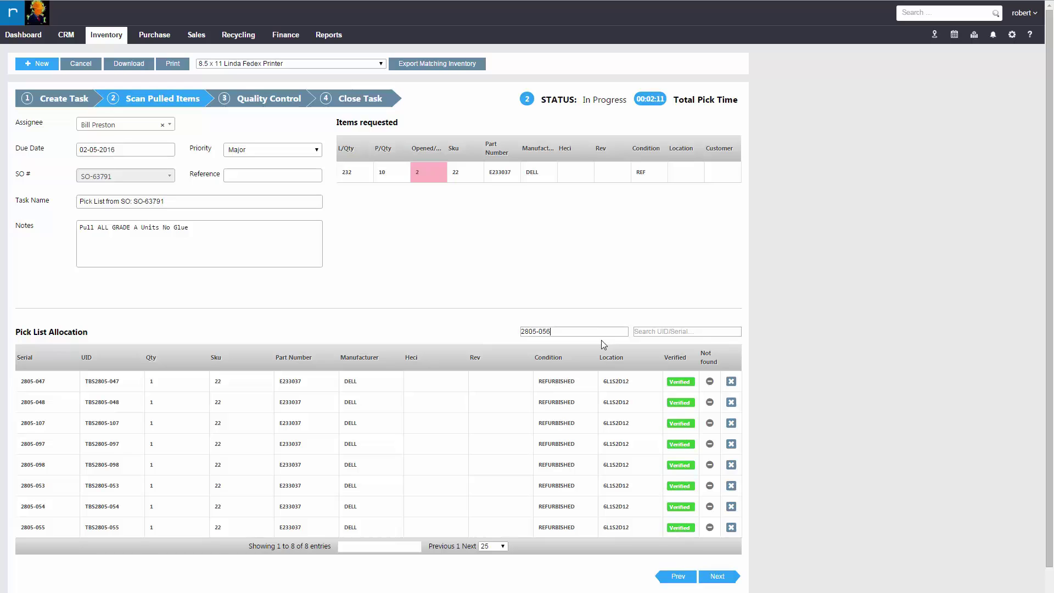
{"action": "key", "text": "Return"}
{"action": "type", "text": "2805-057"}
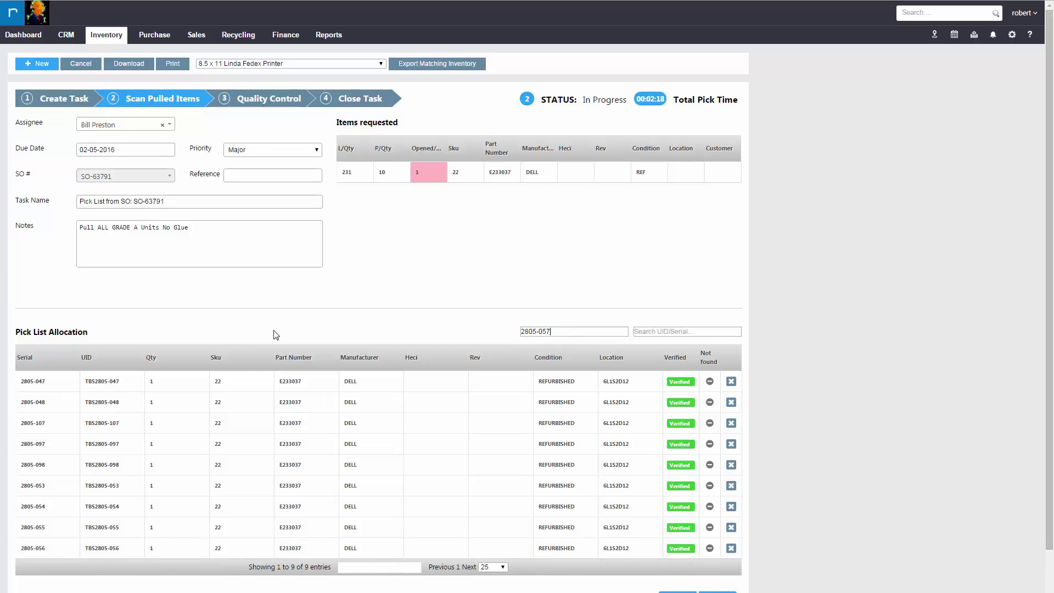
{"action": "key", "text": "Return"}
{"action": "scroll", "coordinate": [729, 283], "scroll_direction": "down", "scroll_amount": 2}
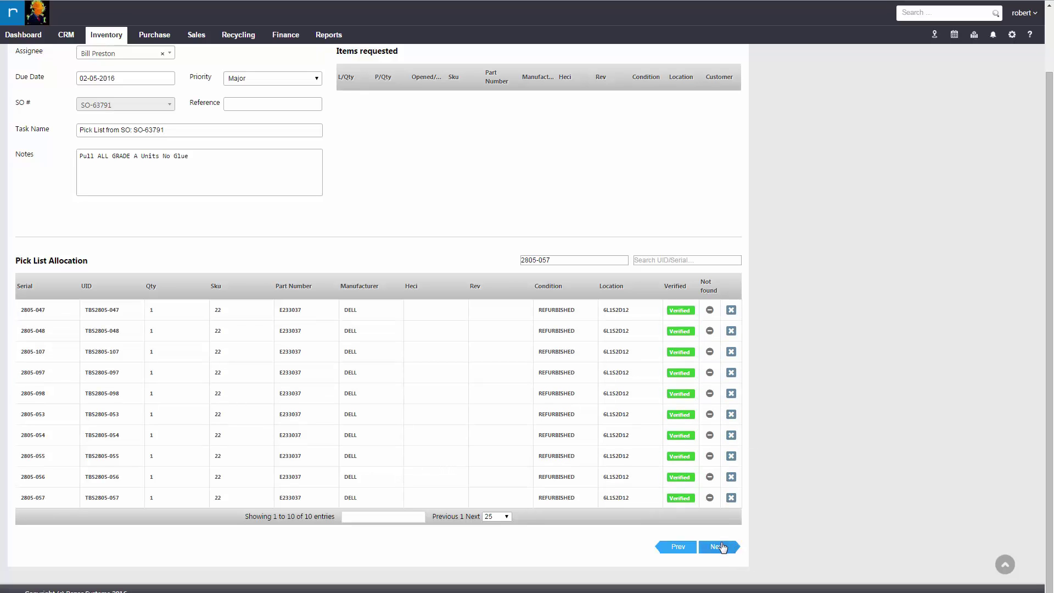
Send the pick list to quality control, filter tasks by Quality Control, and reopen SO-63791.
{"action": "left_click", "coordinate": [720, 547]}
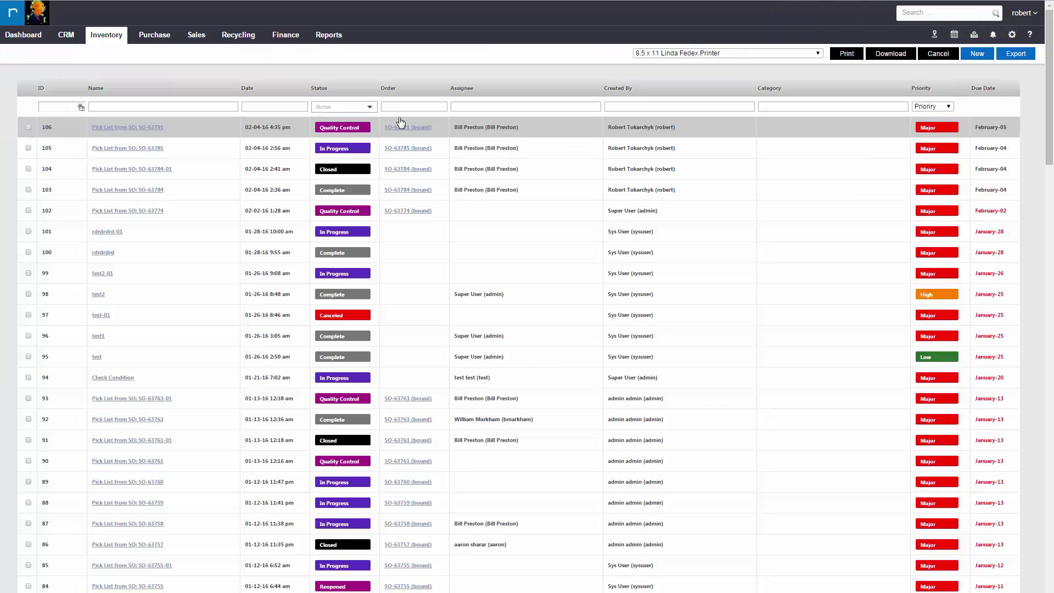
{"action": "left_click", "coordinate": [347, 154]}
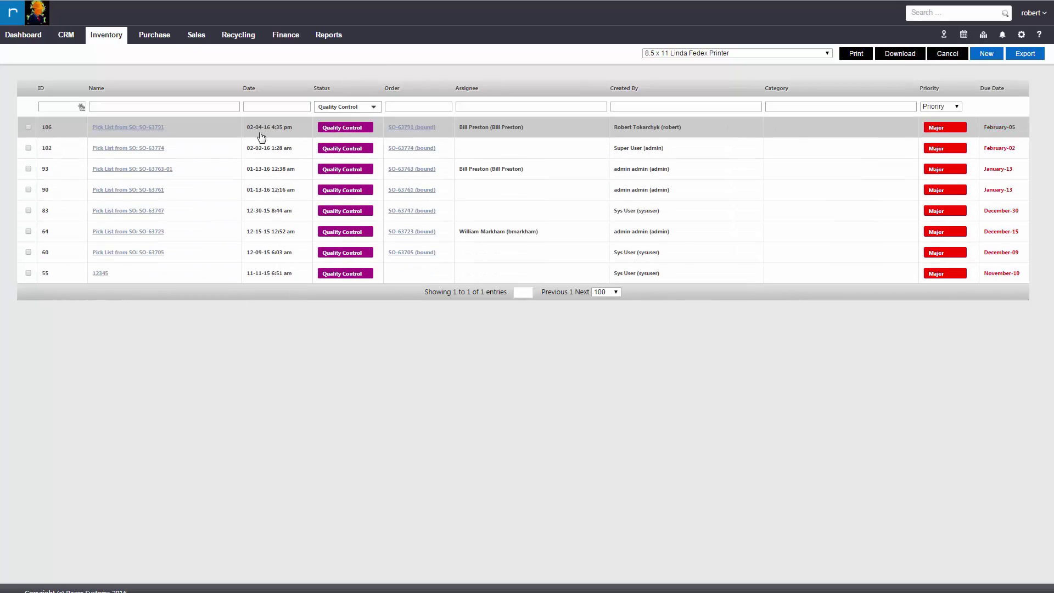
{"action": "left_click", "coordinate": [273, 131]}
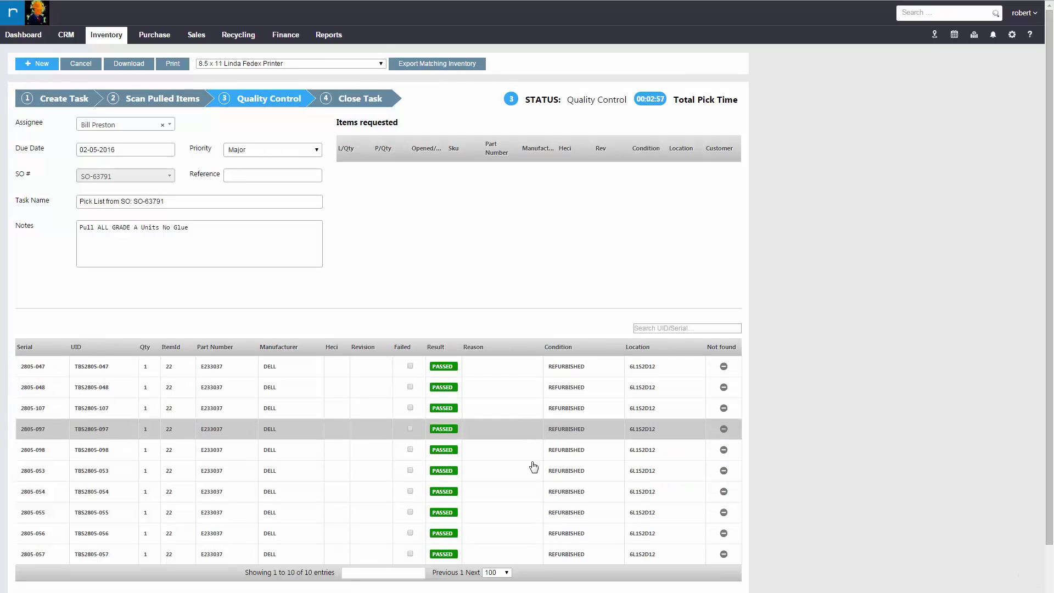
Mark unit 2805-107 Failed with reason 'Broken Plastic' and condition REPAIR, and save.
{"action": "left_click", "coordinate": [410, 408]}
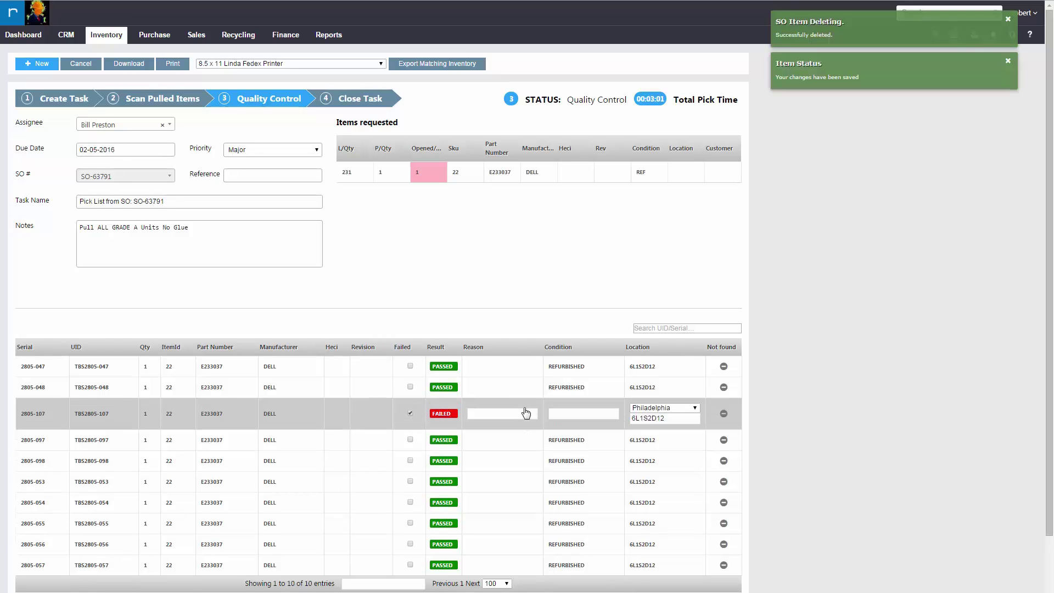
{"action": "left_click", "coordinate": [520, 414]}
{"action": "type", "text": "Broken Plastic"}
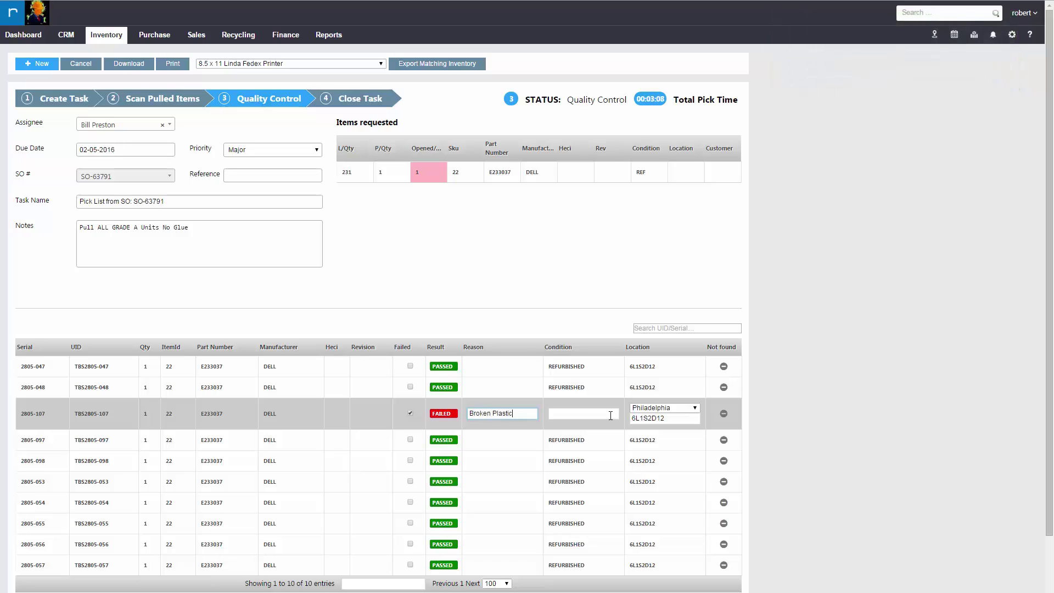
{"action": "left_click", "coordinate": [611, 414]}
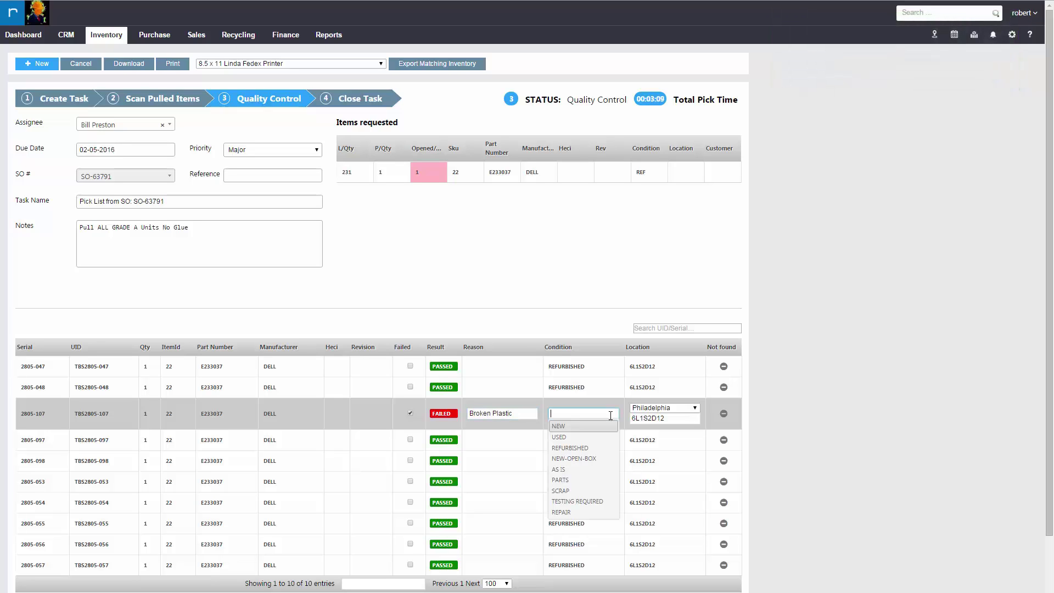
{"action": "left_click", "coordinate": [585, 511]}
{"action": "left_click", "coordinate": [918, 480]}
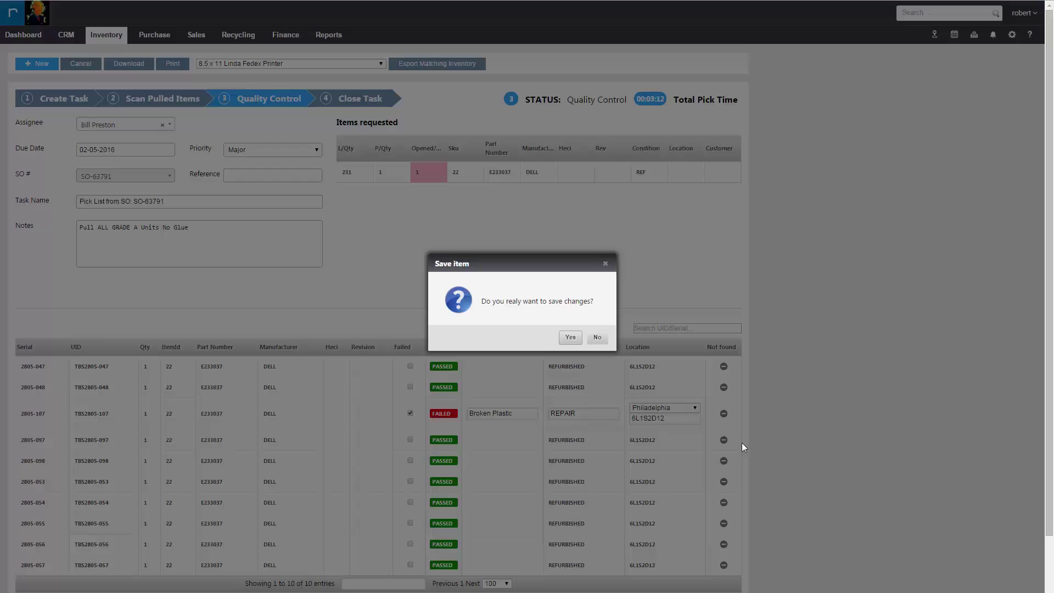
{"action": "left_click", "coordinate": [570, 337]}
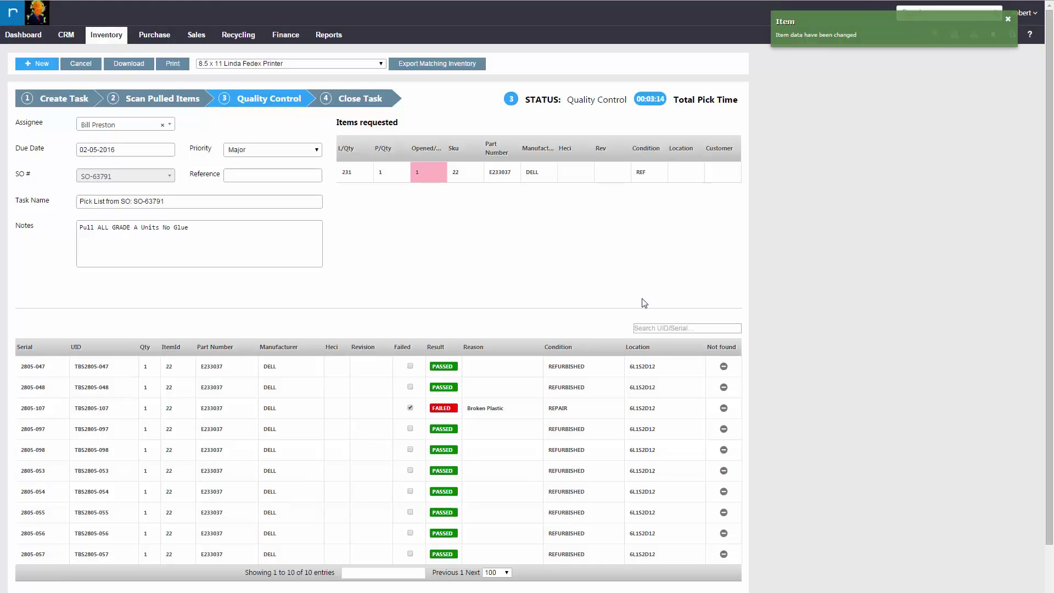
Change unit 2805-107's location to 12-L5-S5-E1 and save the row.
{"action": "left_click", "coordinate": [658, 410]}
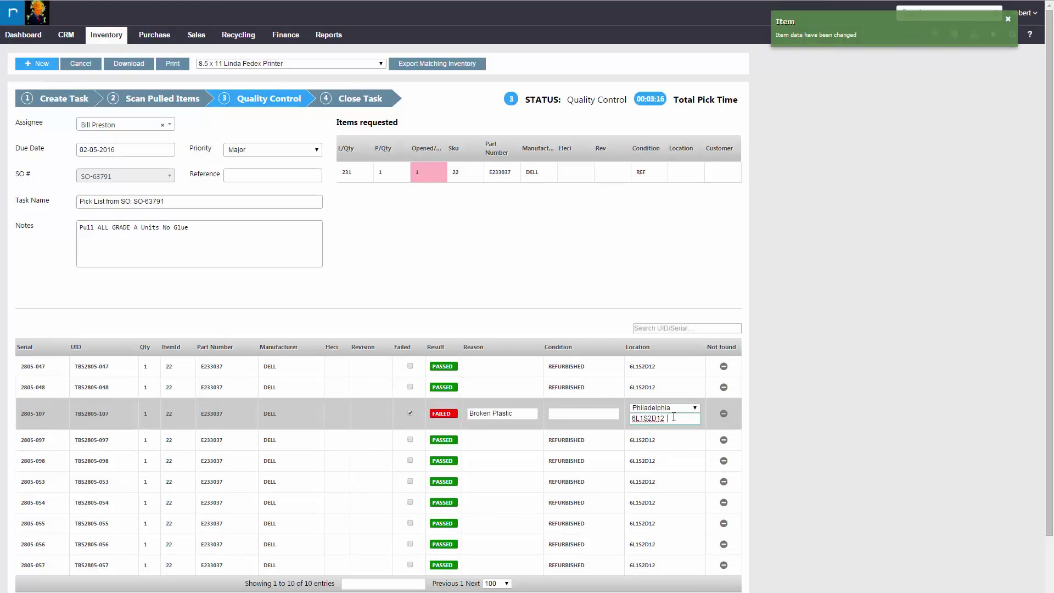
{"action": "double_click", "coordinate": [651, 419]}
{"action": "type", "text": "rm"}
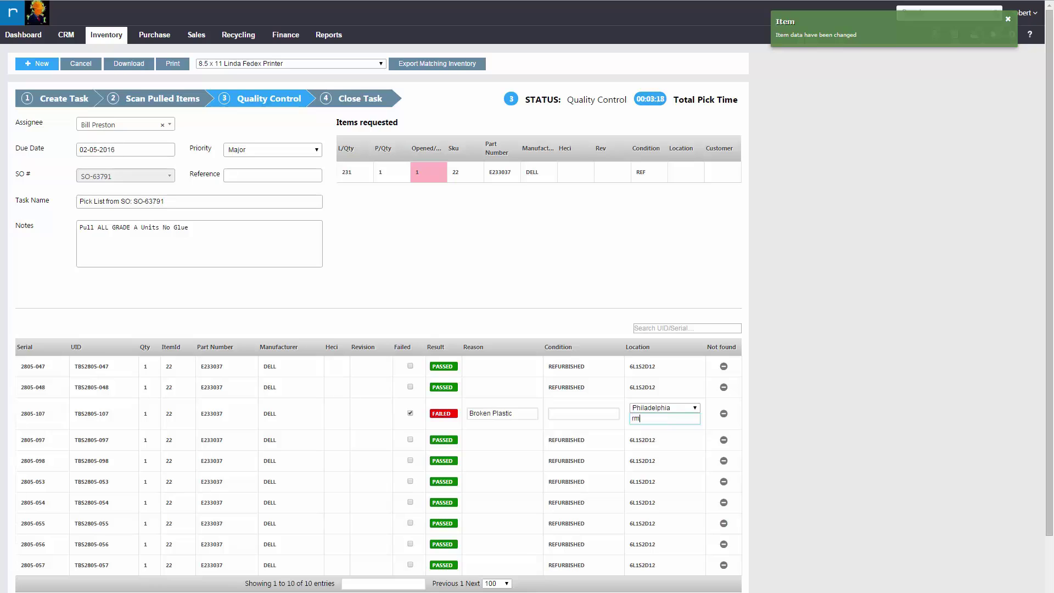
{"action": "type", "text": "a"}
{"action": "key", "text": "BackSpace"}
{"action": "key", "text": "BackSpace"}
{"action": "key", "text": "BackSpace"}
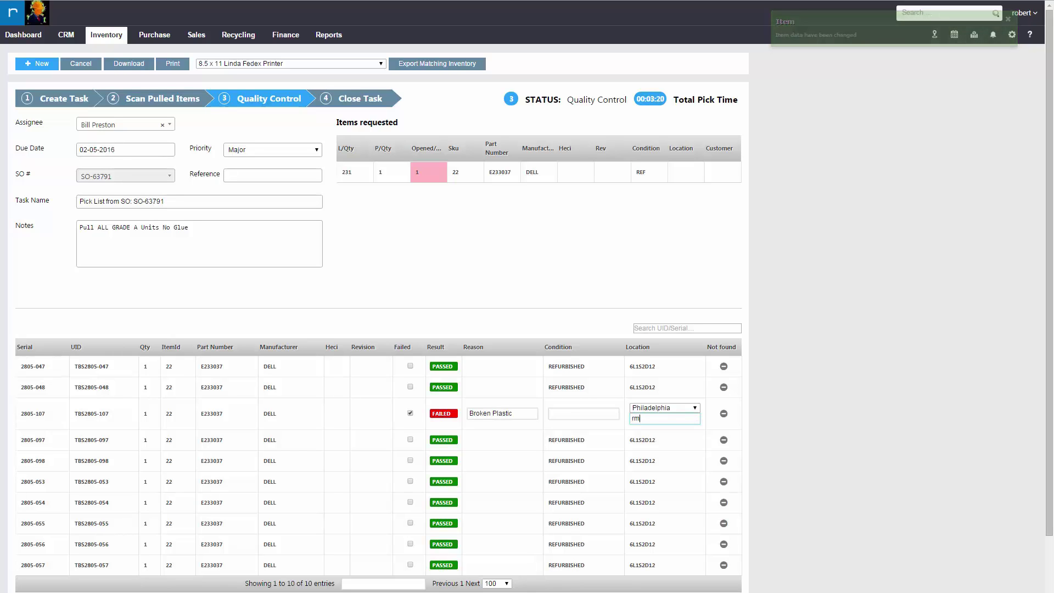
{"action": "left_click", "coordinate": [647, 539]}
{"action": "left_click", "coordinate": [811, 451]}
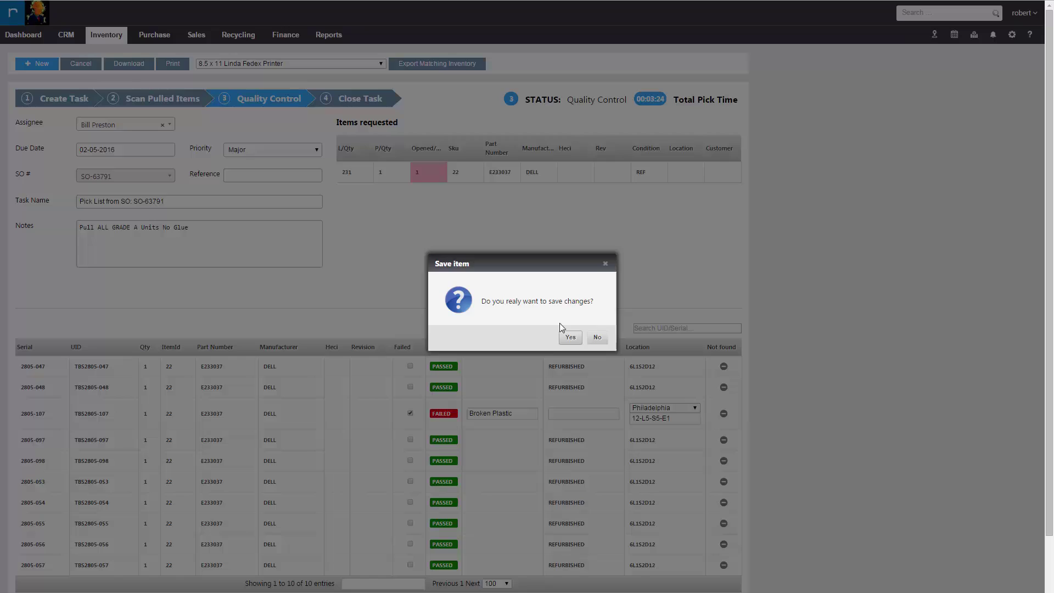
{"action": "left_click", "coordinate": [566, 334]}
{"action": "scroll", "coordinate": [554, 239], "scroll_direction": "down", "scroll_amount": 2}
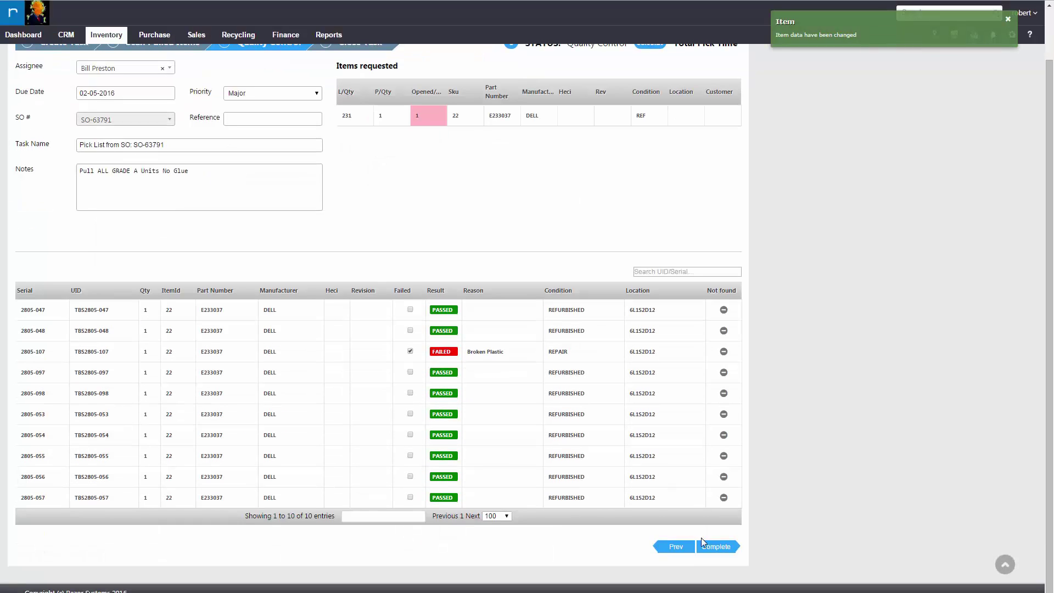
Complete QC, create balance pick list SO-63791-01 for the same picker, and proceed to scanning.
{"action": "left_click", "coordinate": [714, 546]}
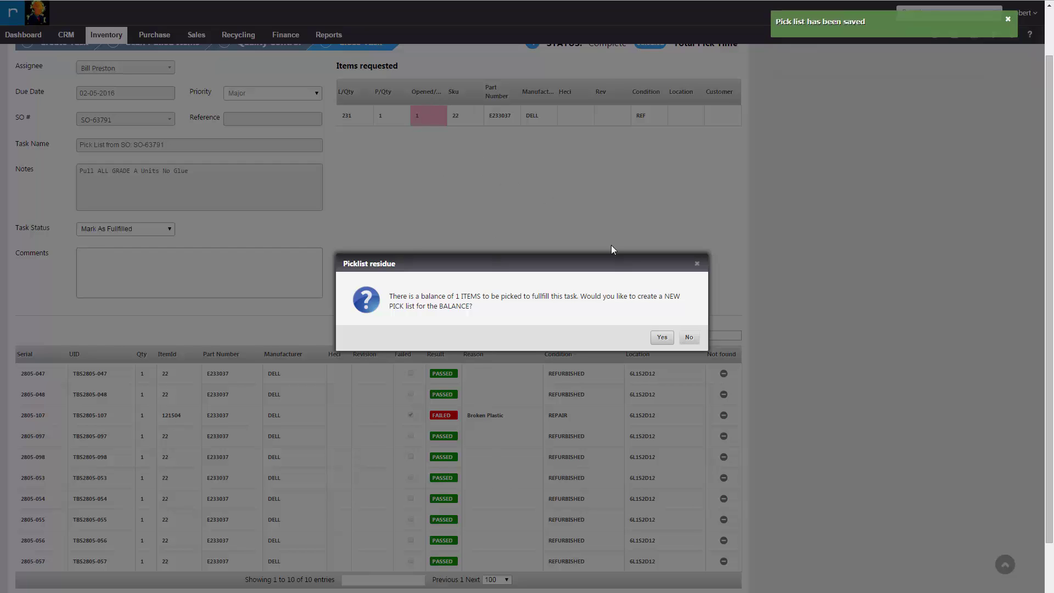
{"action": "left_click", "coordinate": [660, 340]}
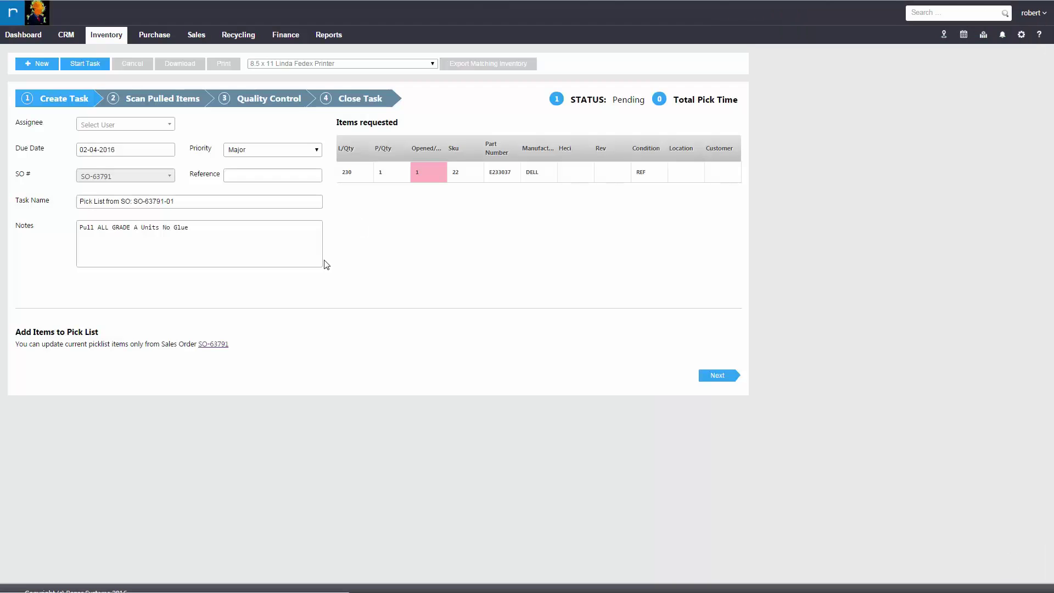
{"action": "left_click", "coordinate": [138, 125]}
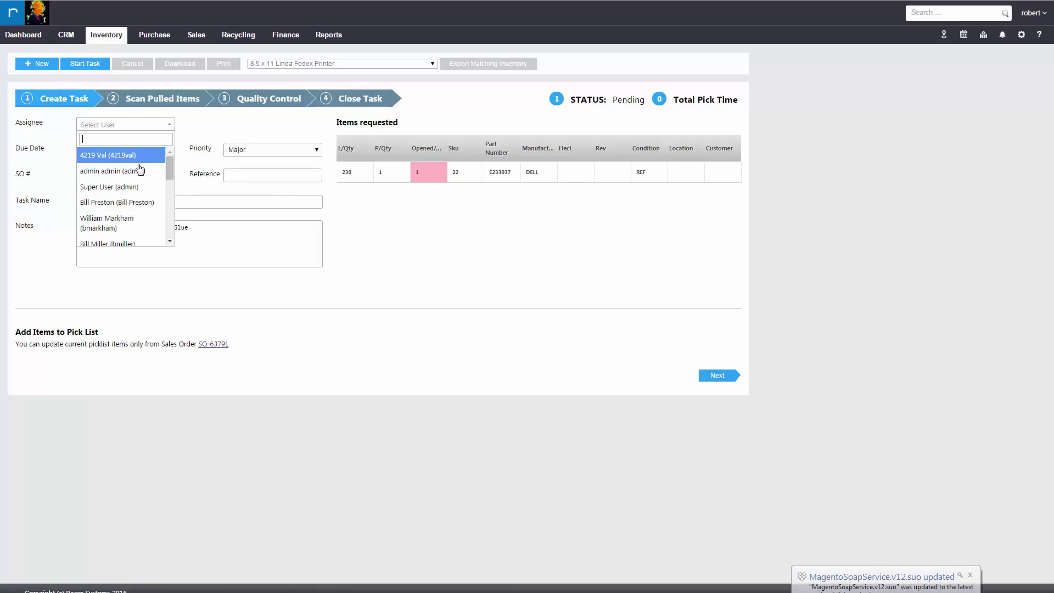
{"action": "left_click", "coordinate": [149, 203]}
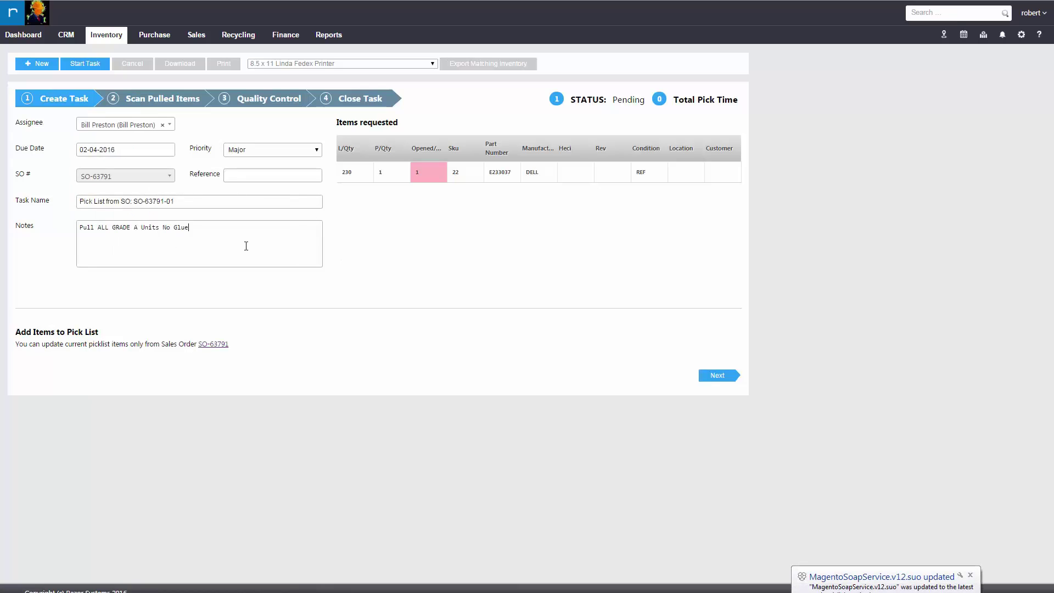
{"action": "left_click", "coordinate": [710, 382]}
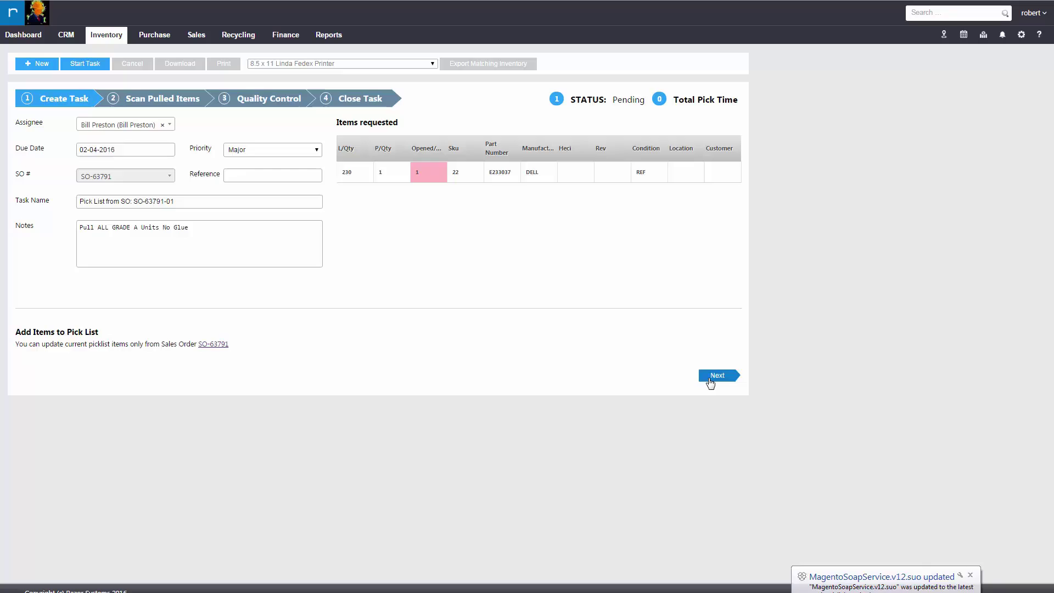
Scan replacement unit 2805-067, pass it through quality control, and complete the task.
{"action": "left_click", "coordinate": [573, 332]}
{"action": "type", "text": "2805-067"}
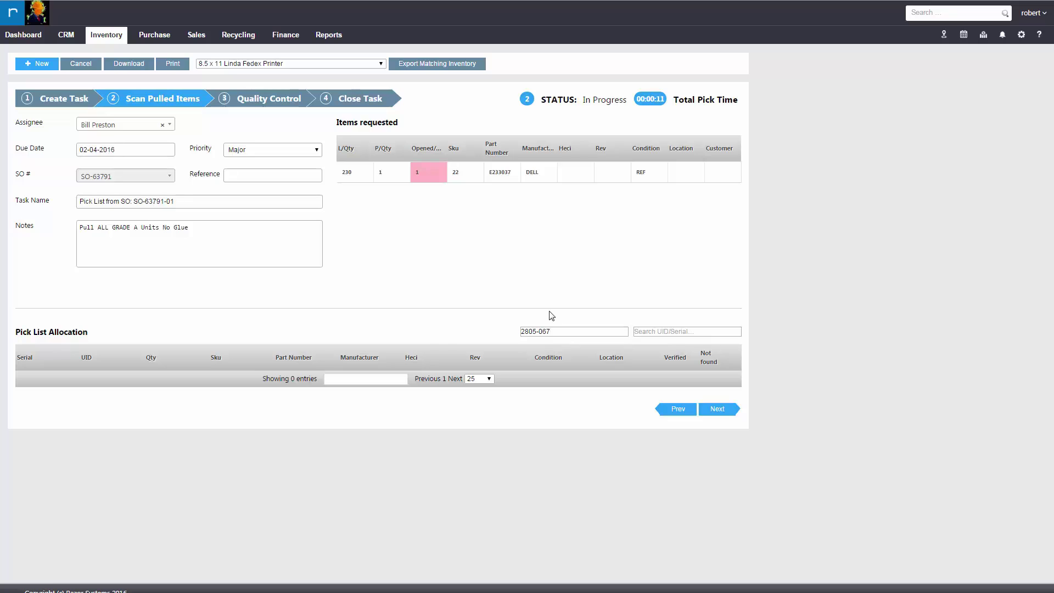
{"action": "key", "text": "Return"}
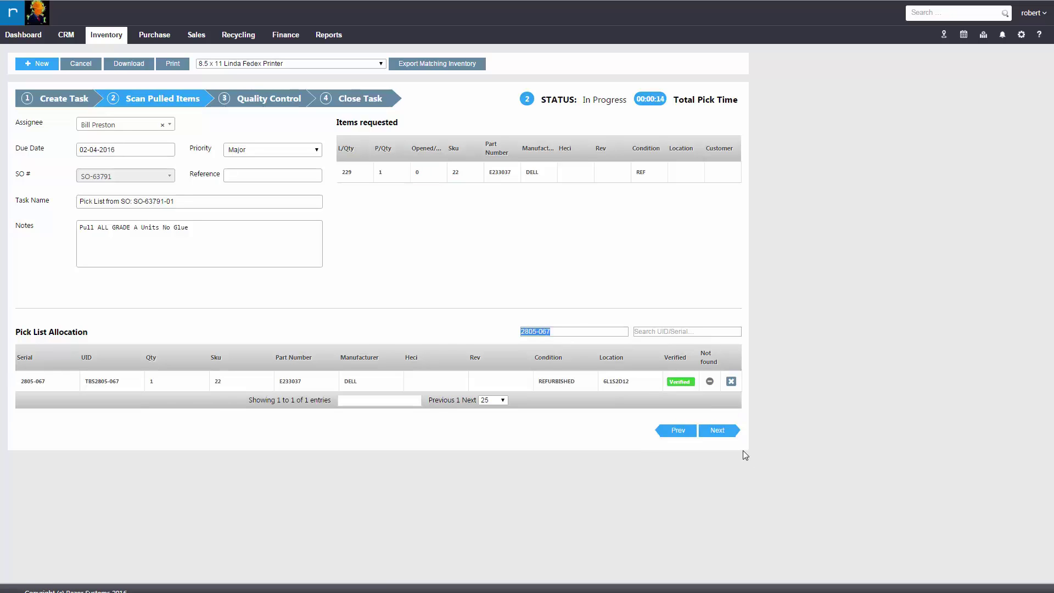
{"action": "left_click", "coordinate": [719, 431]}
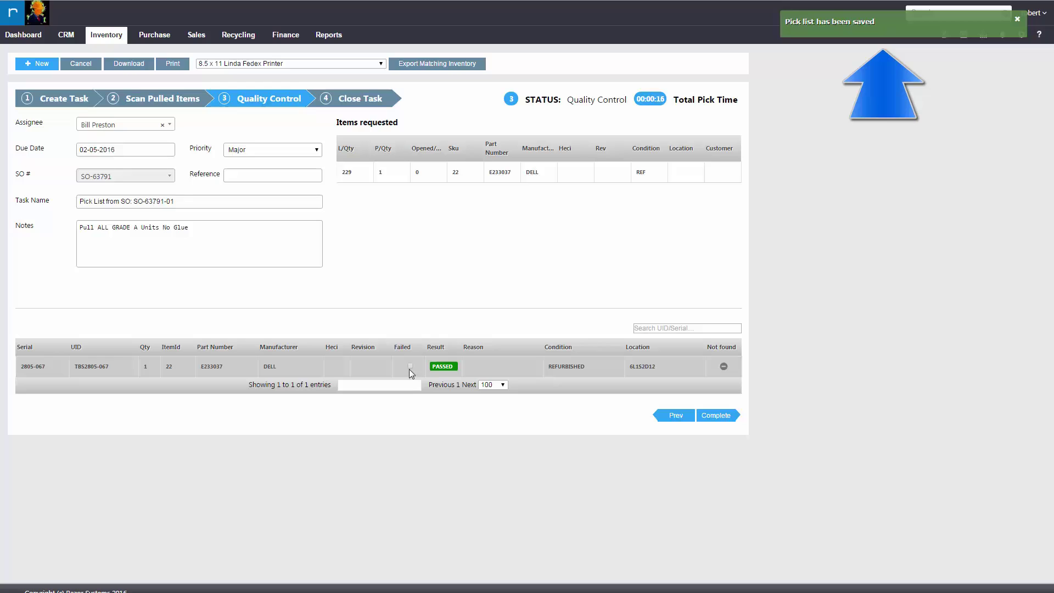
{"action": "left_click", "coordinate": [715, 415]}
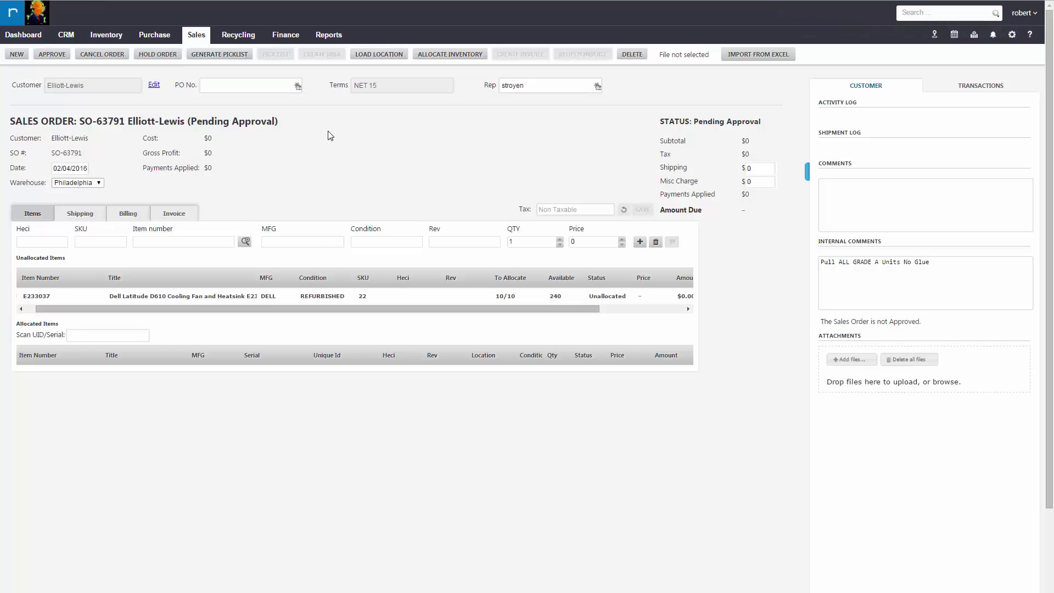
Reload the SO-63791 sales order page to show its ten allocated units, including 2805-067.
{"action": "right_click", "coordinate": [321, 138]}
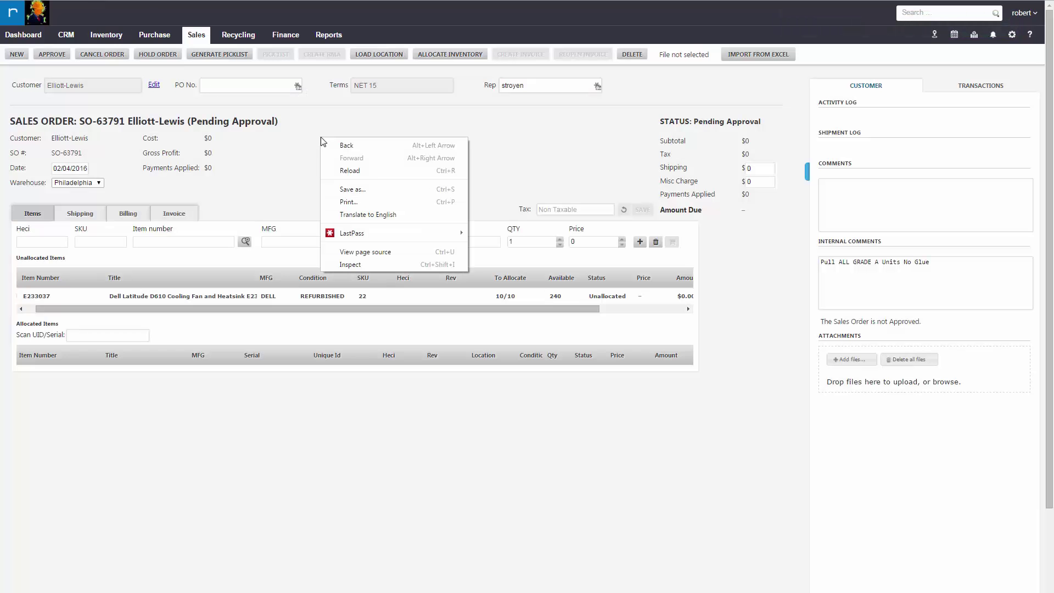
{"action": "left_click", "coordinate": [373, 174]}
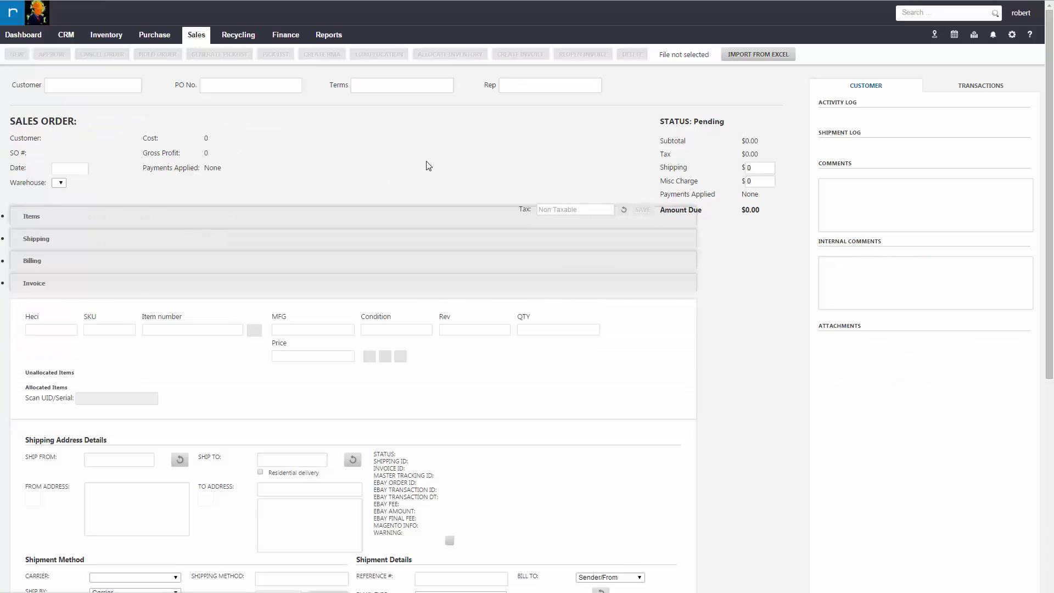